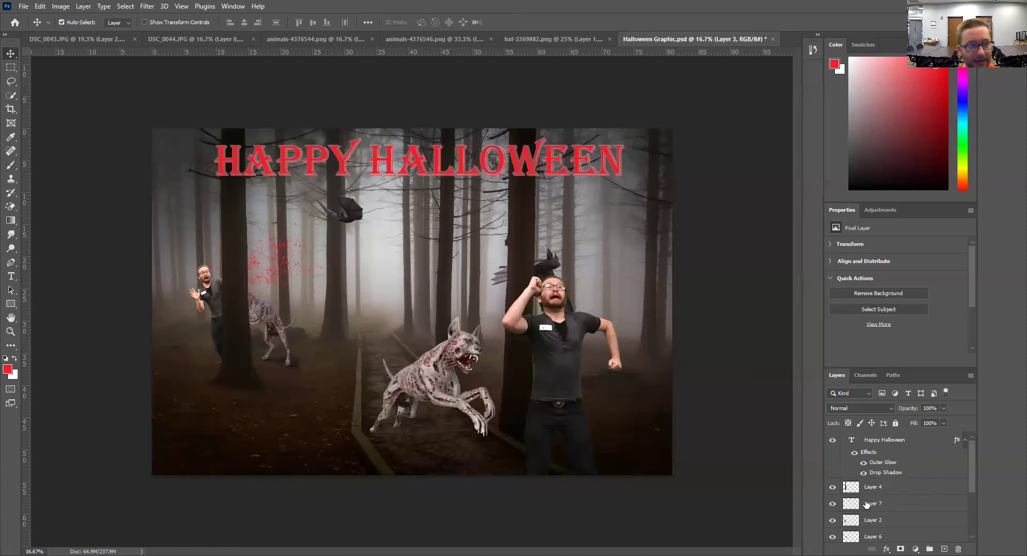
# Examine the file formats offered for saving a copy of Halloween Graphic, and leave without saving
pyautogui.click(24, 7)
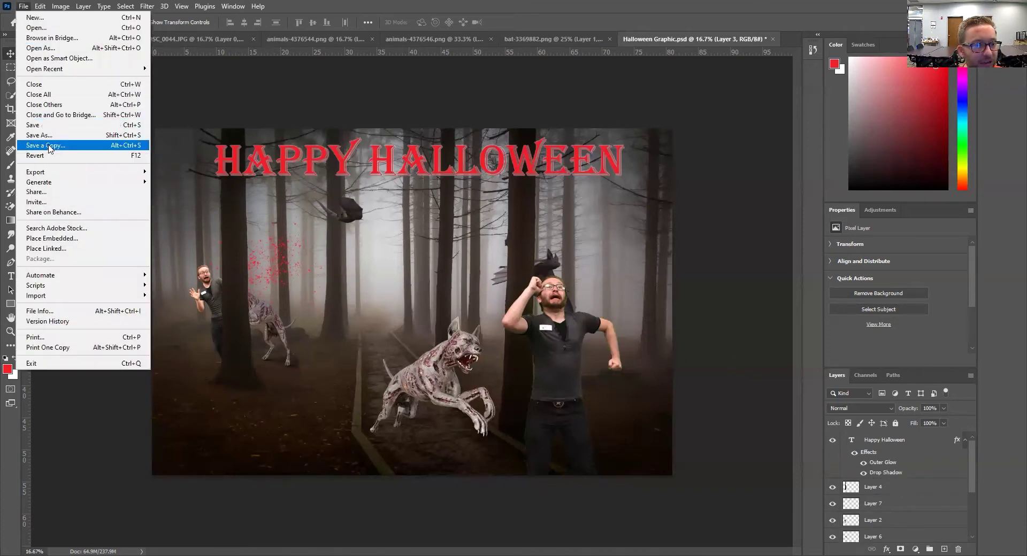
pyautogui.click(48, 145)
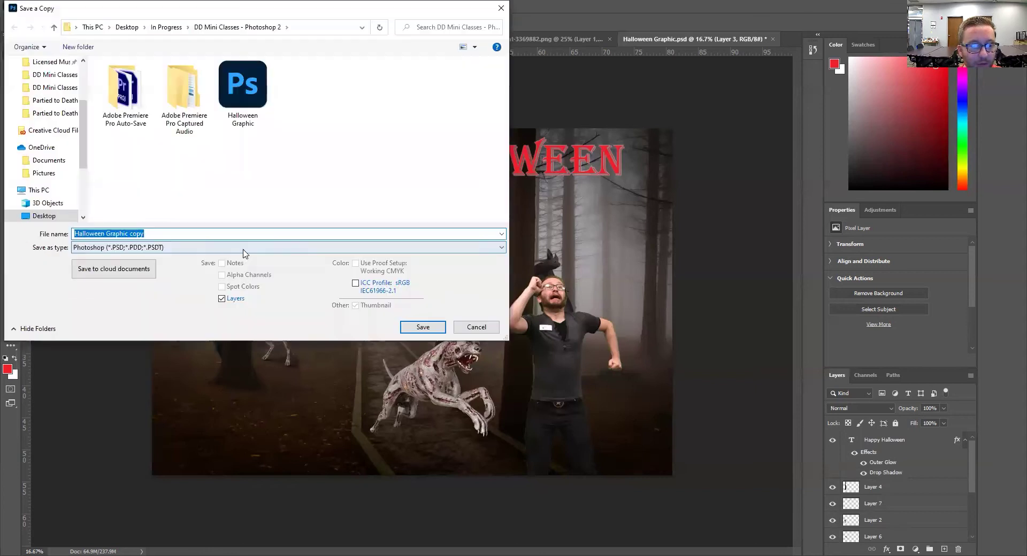
pyautogui.click(235, 247)
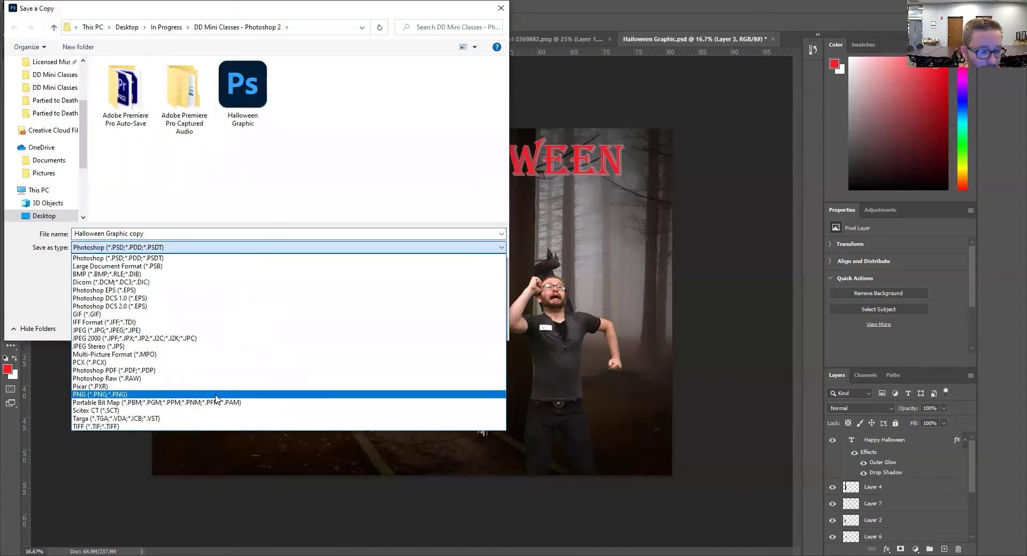
pyautogui.press('Escape')
pyautogui.click(471, 329)
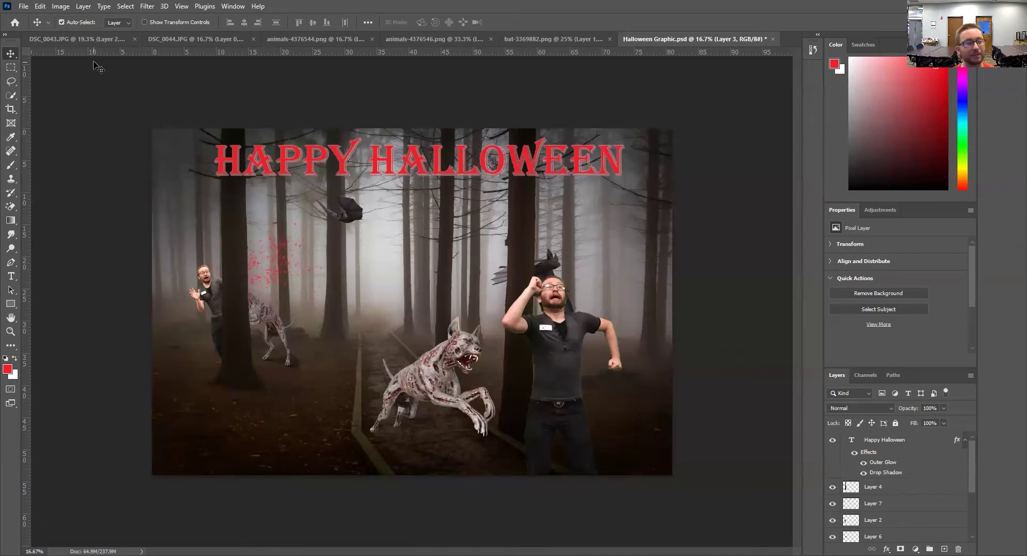
# Examine the Save As options with the existing Halloween Graphic PSD file selected, and leave without saving
pyautogui.click(23, 7)
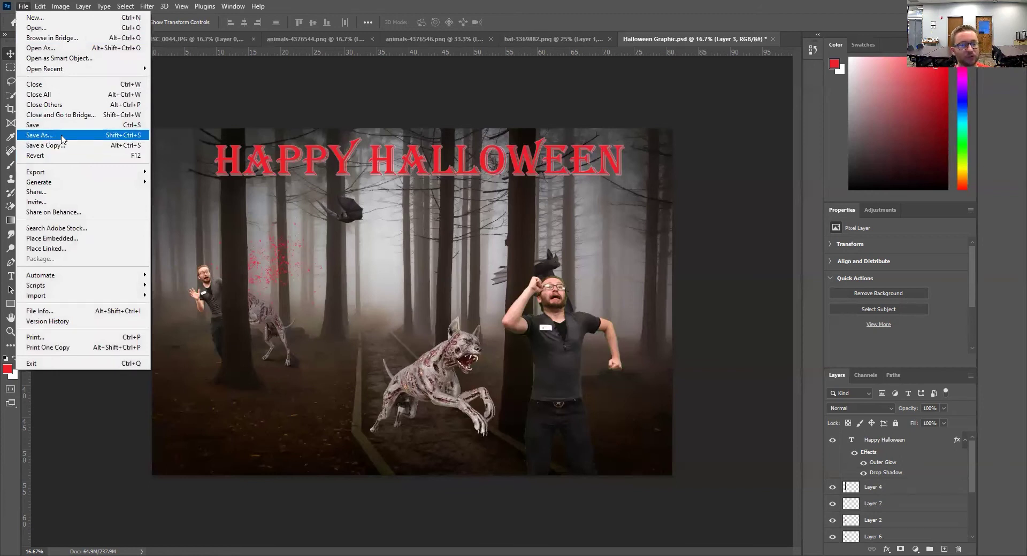
pyautogui.click(62, 138)
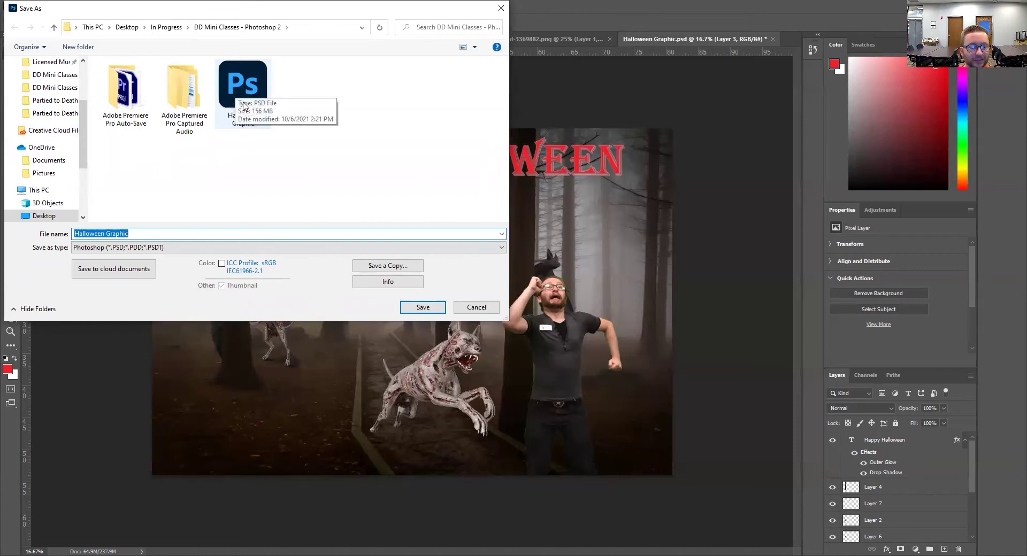
pyautogui.click(243, 106)
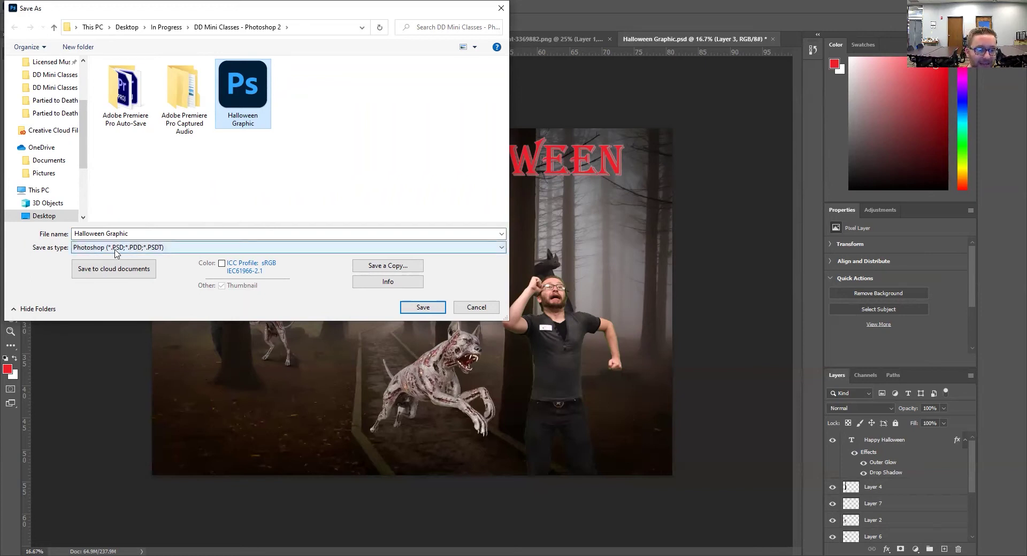
pyautogui.click(488, 306)
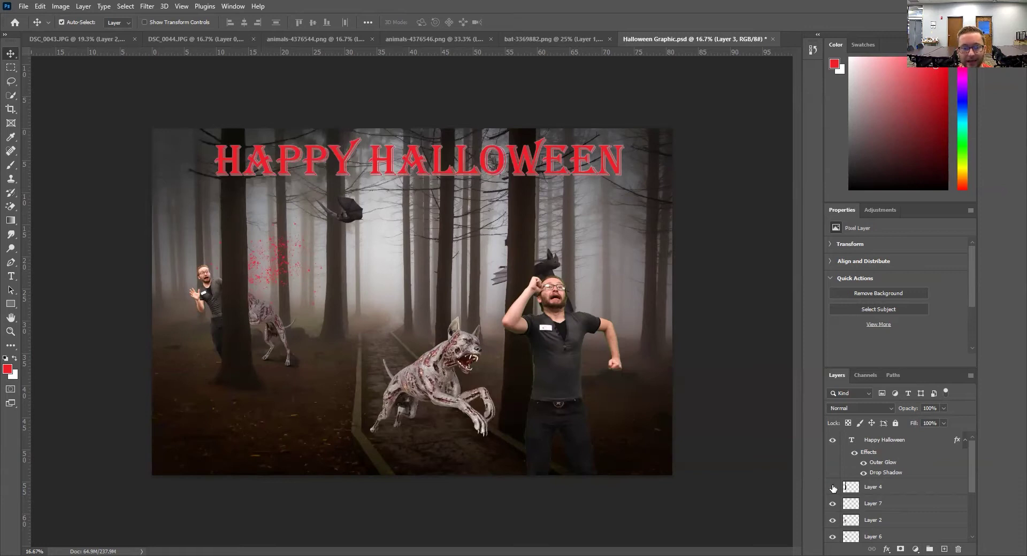
# Hide Layer 4 to examine the figures behind the foreground tree, and show the layer again
pyautogui.click(832, 488)
pyautogui.click(833, 487)
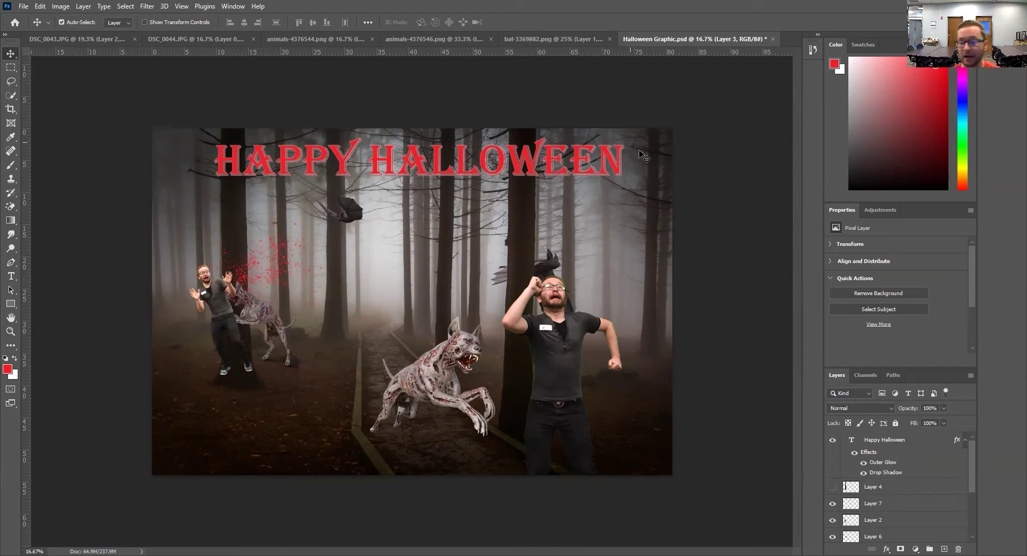
pyautogui.click(832, 486)
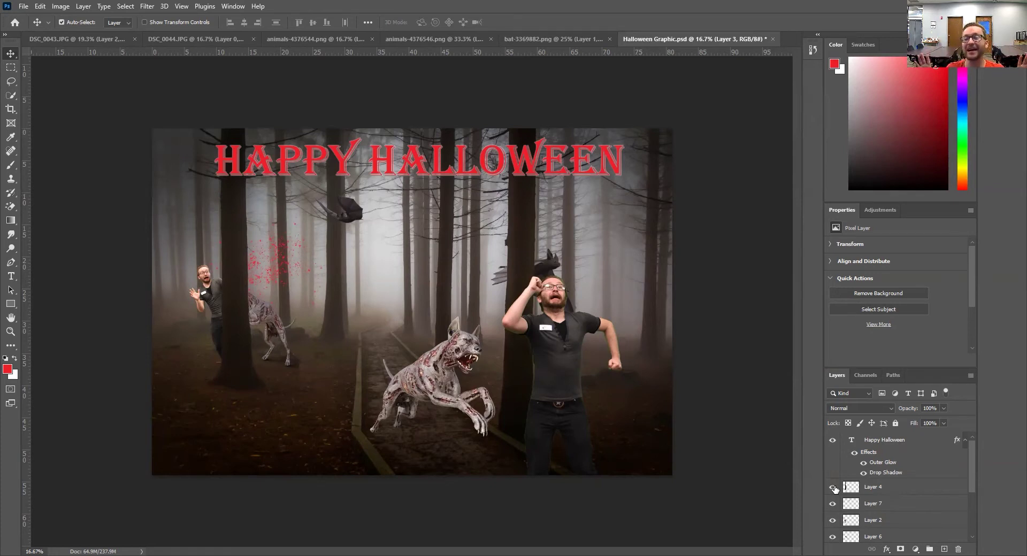
# Examine the quick export formats in the export preferences and leave without changing them
pyautogui.click(25, 6)
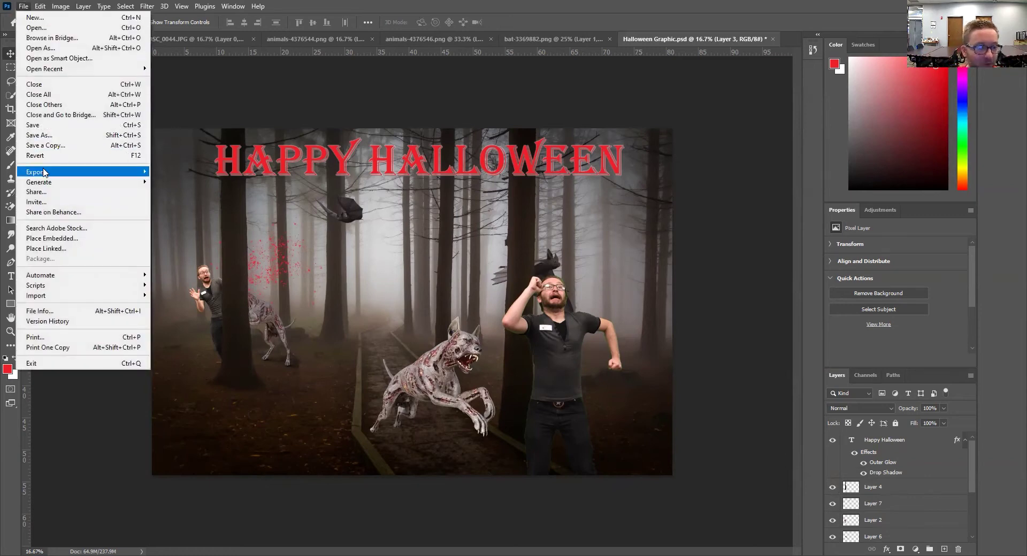
pyautogui.moveTo(48, 174)
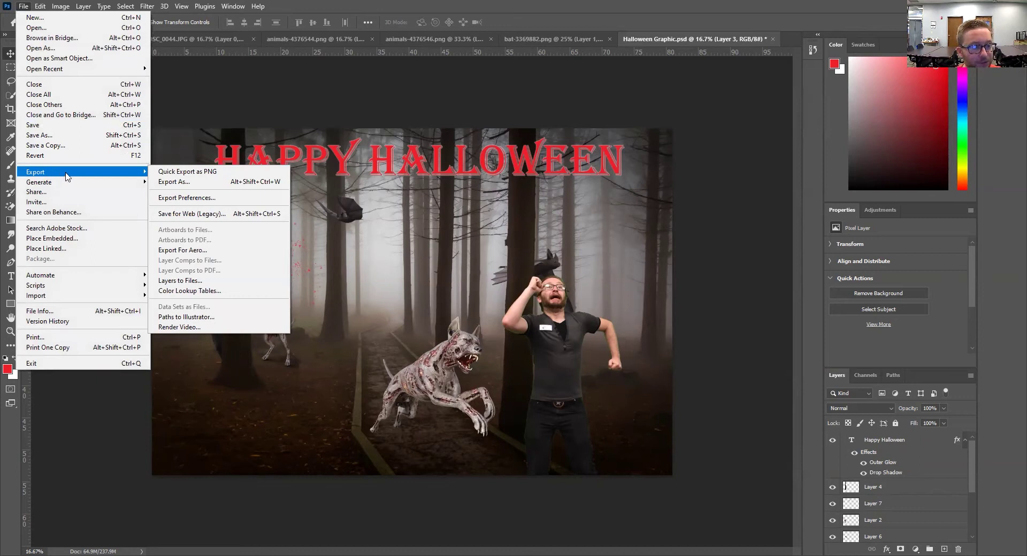
pyautogui.click(184, 199)
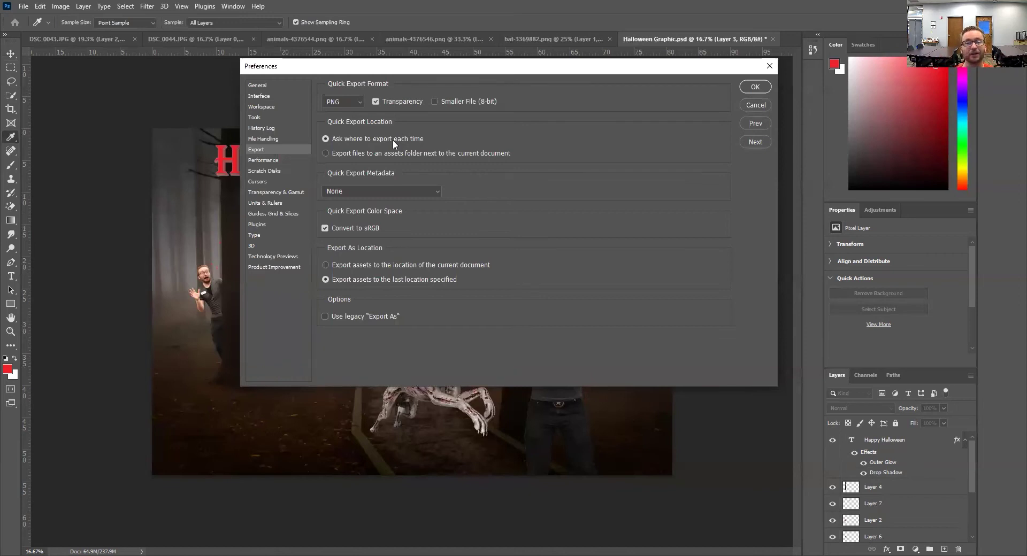
pyautogui.click(331, 101)
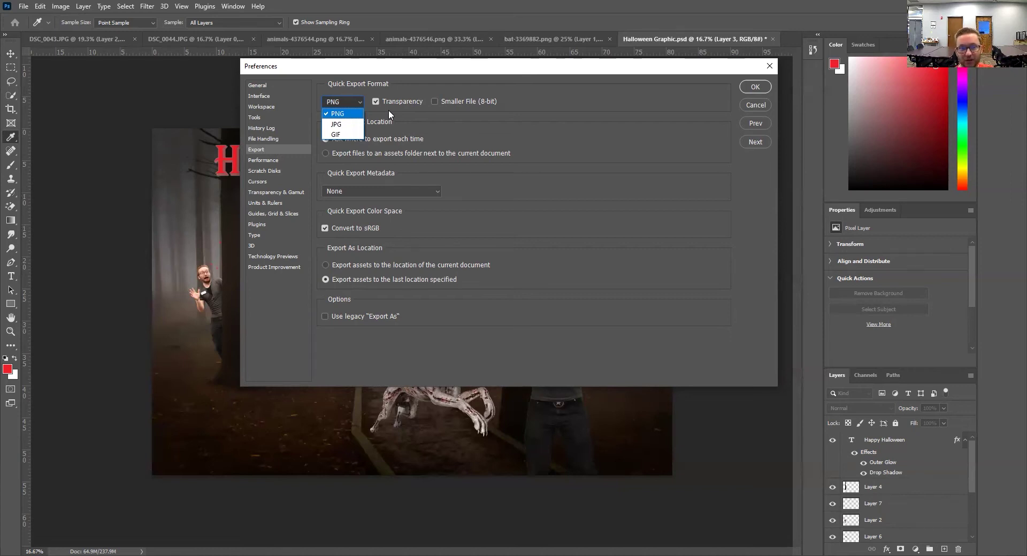
pyautogui.click(752, 111)
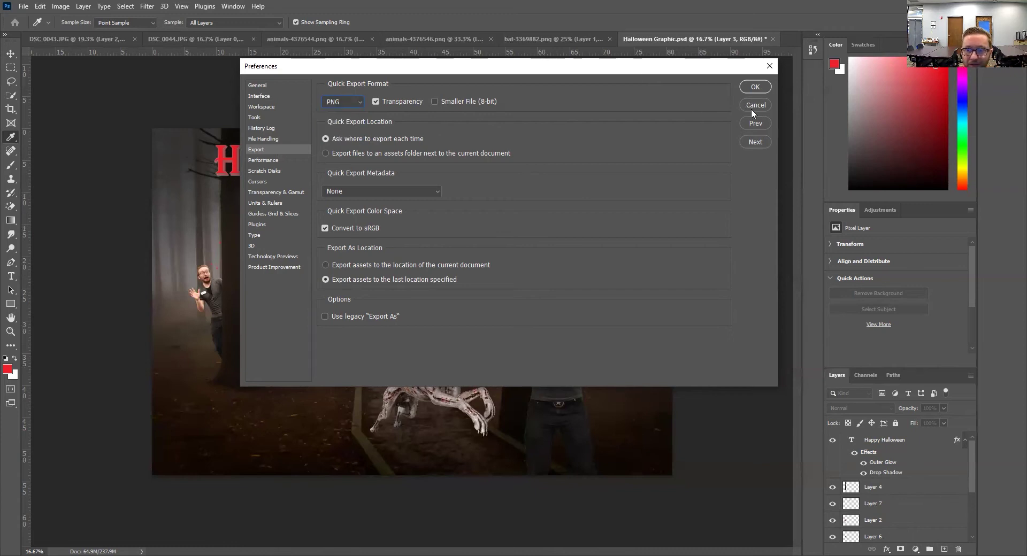
pyautogui.click(754, 105)
# View the cut-out man on the transparent background in DSC_0044.JPG and return to Halloween Graphic.psd
pyautogui.click(179, 35)
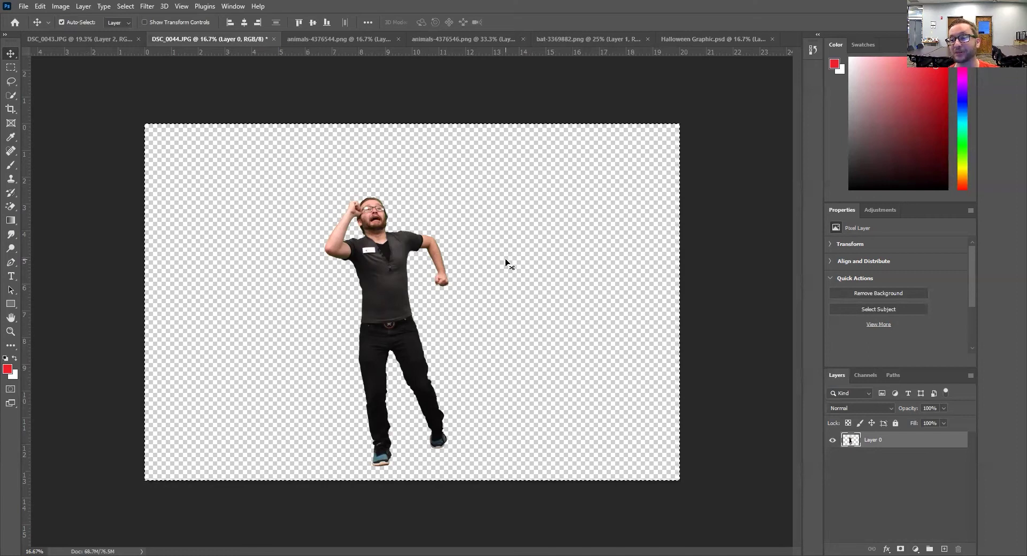
pyautogui.moveTo(510, 222); pyautogui.dragTo(225, 81)
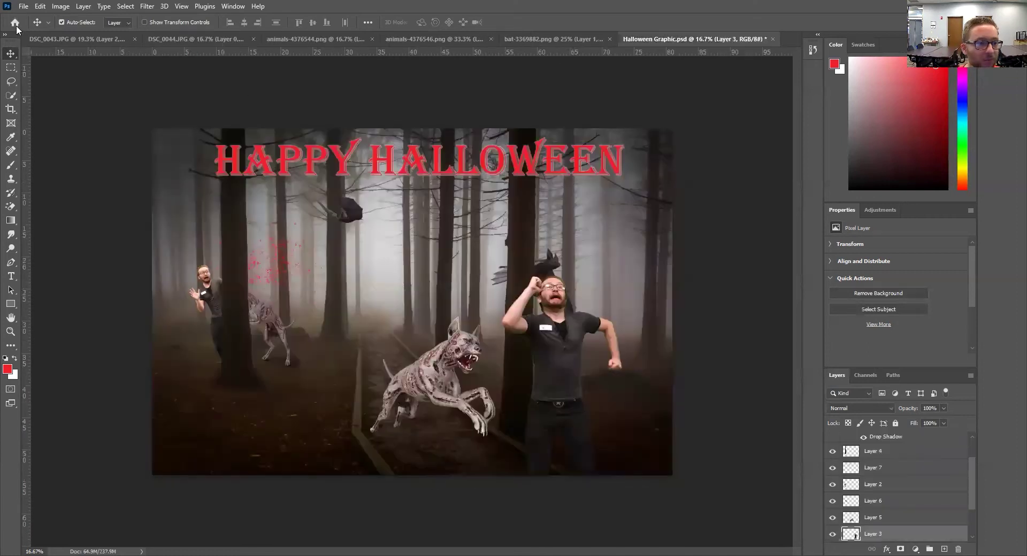
# Set the quick export format to JPG with quality 100 in the export preferences
pyautogui.click(23, 8)
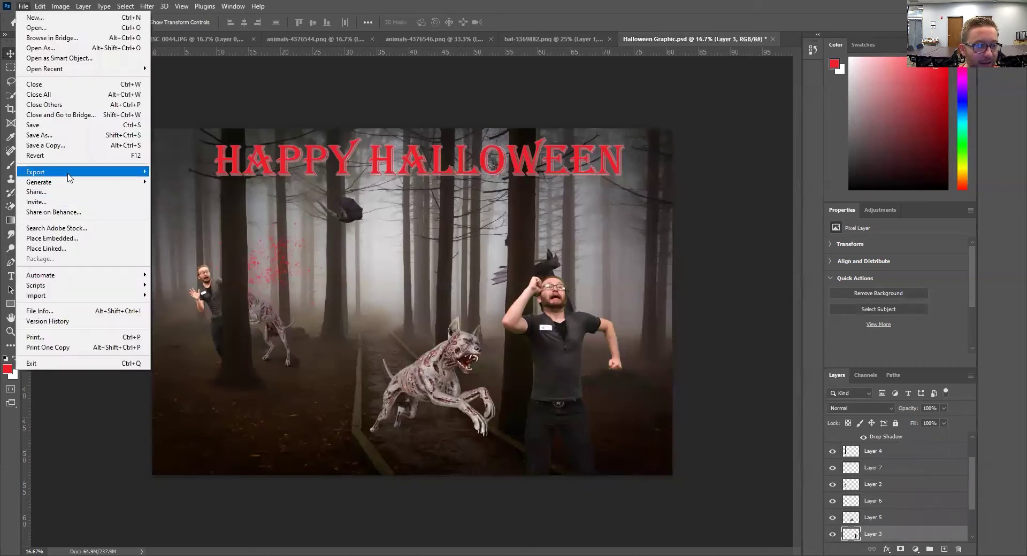
pyautogui.moveTo(68, 177)
pyautogui.click(178, 198)
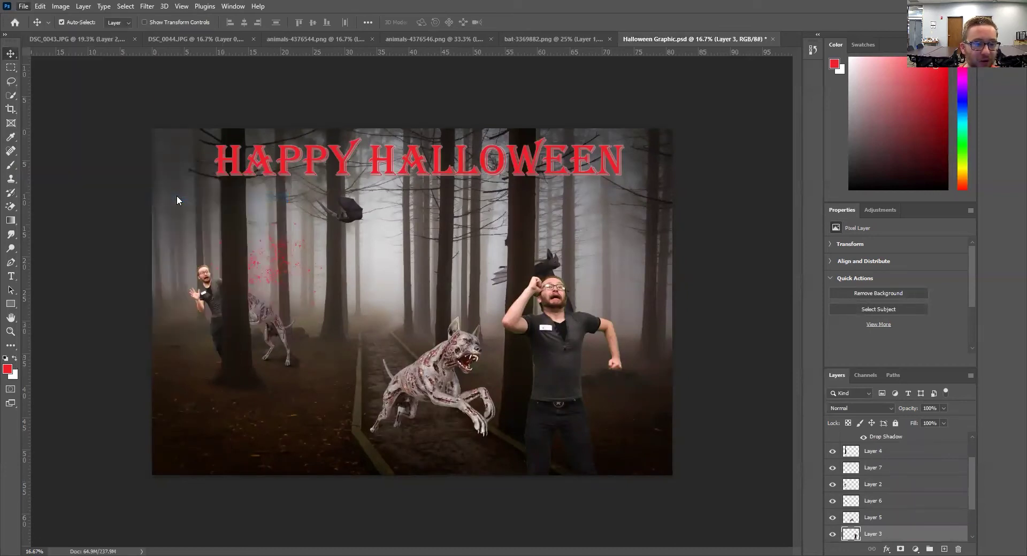
pyautogui.click(342, 102)
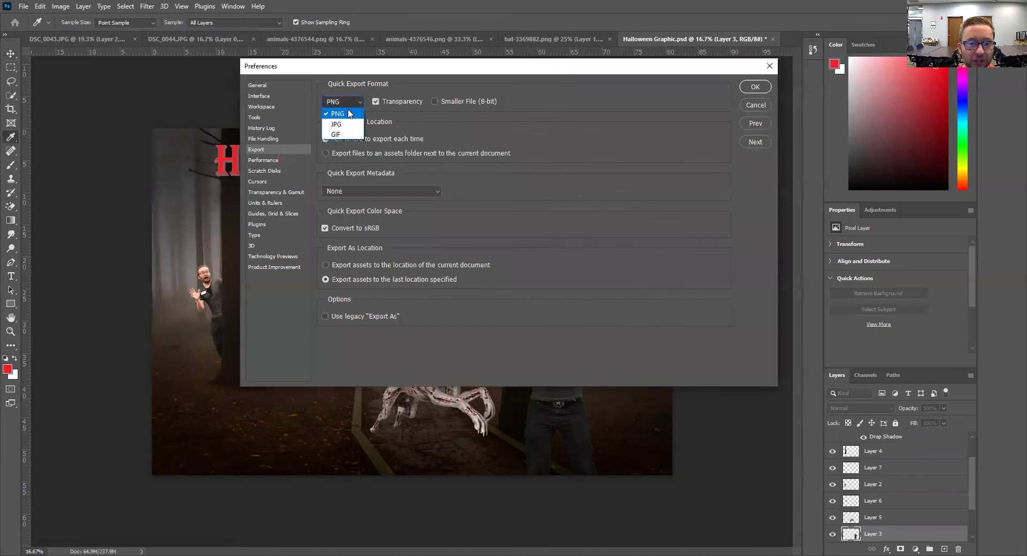
pyautogui.click(341, 120)
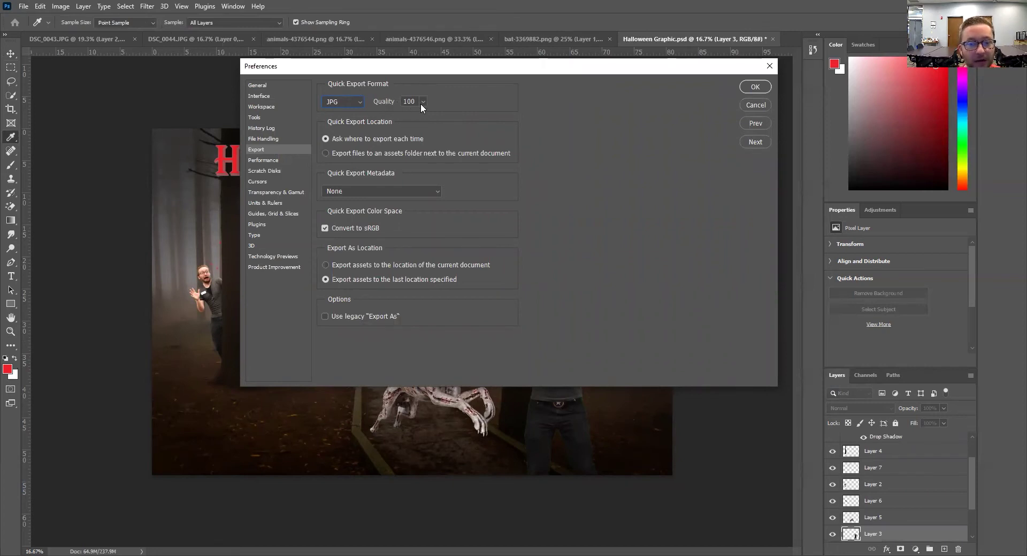
pyautogui.moveTo(403, 111); pyautogui.dragTo(377, 120)
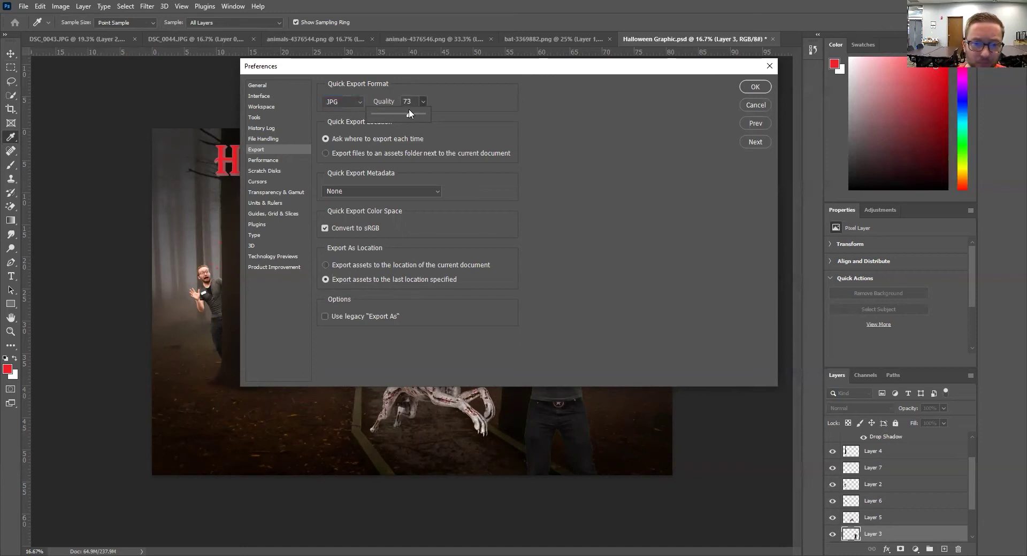
pyautogui.click(464, 102)
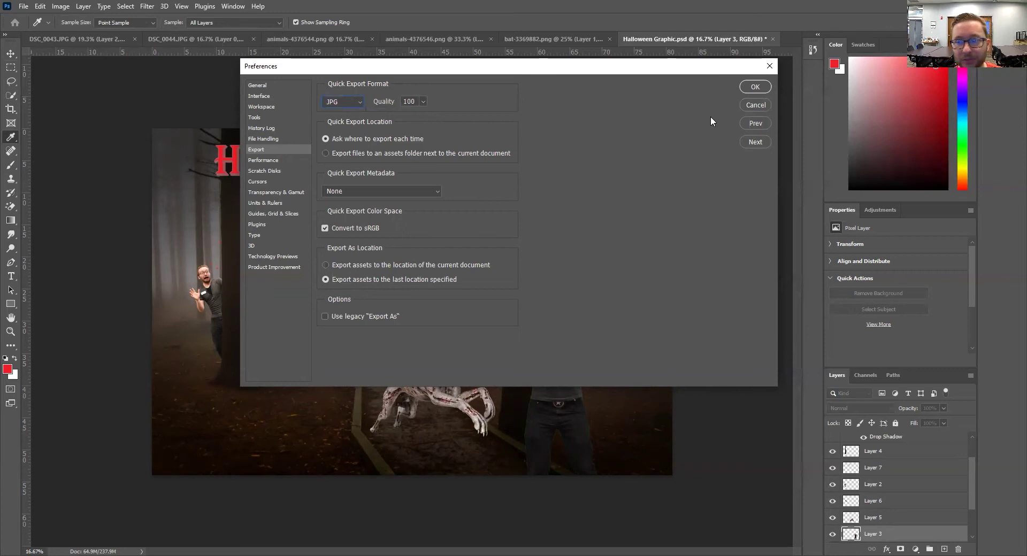
pyautogui.click(755, 87)
pyautogui.press('v')
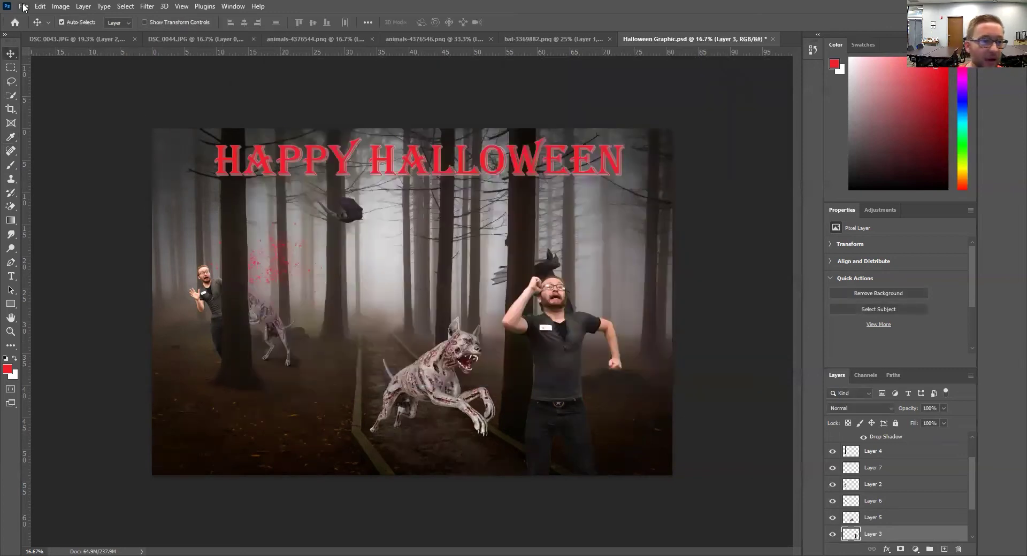
# Change the quick export format back to PNG with transparency in the export preferences
pyautogui.click(23, 7)
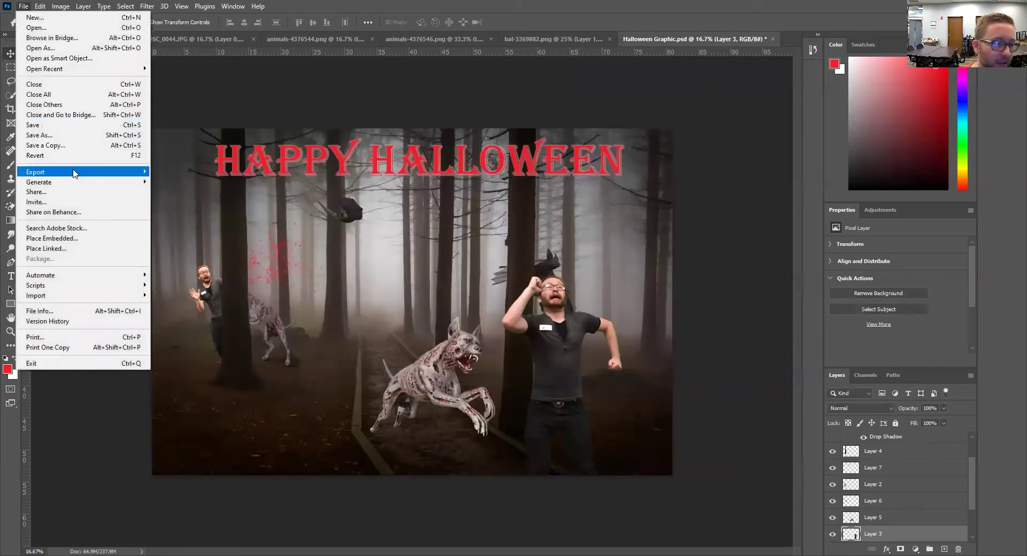
pyautogui.moveTo(74, 172)
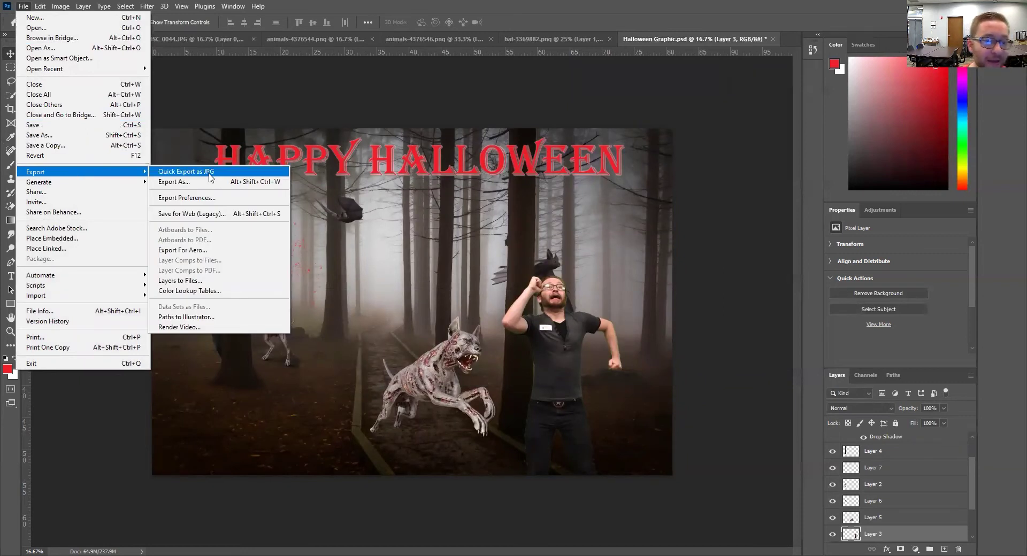
pyautogui.click(381, 97)
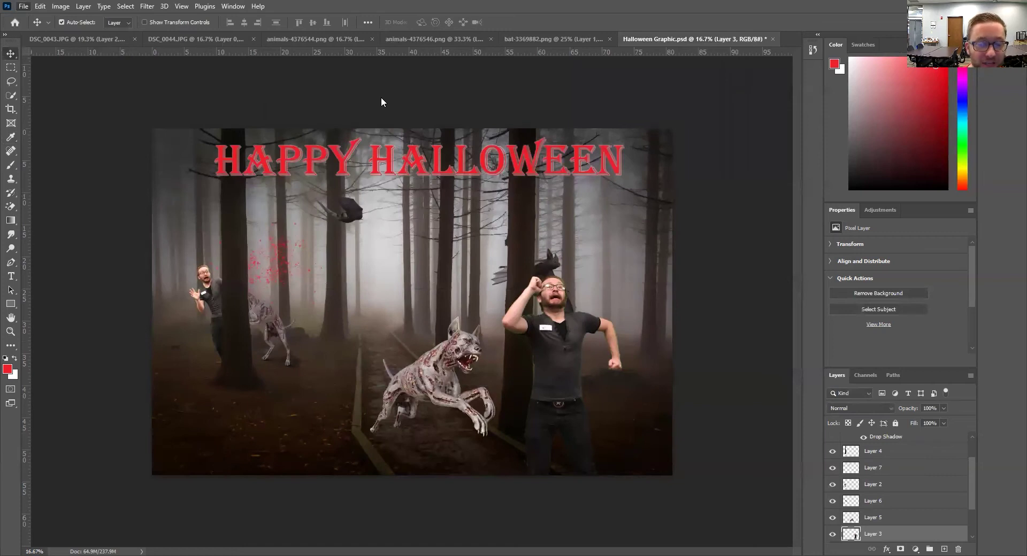
pyautogui.click(337, 101)
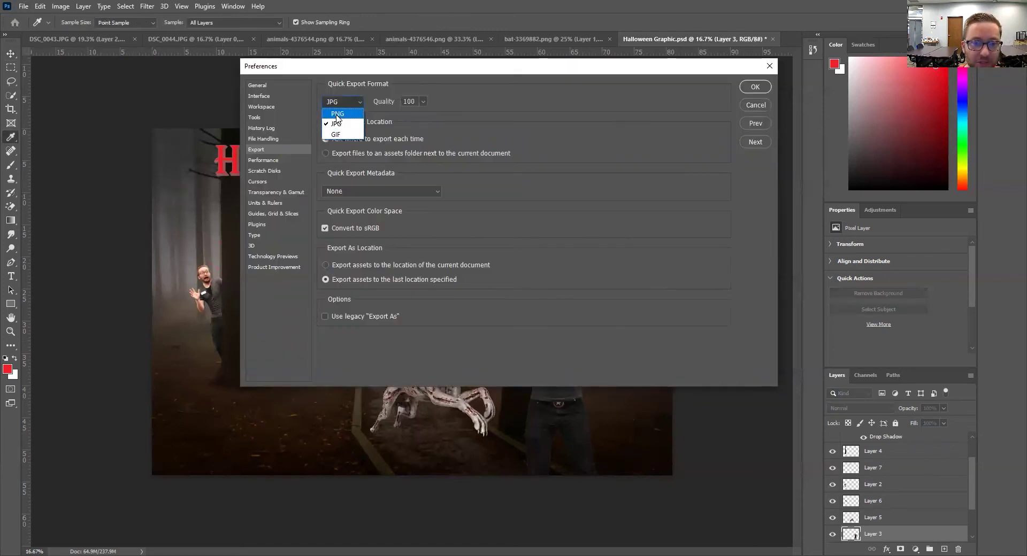
pyautogui.click(337, 114)
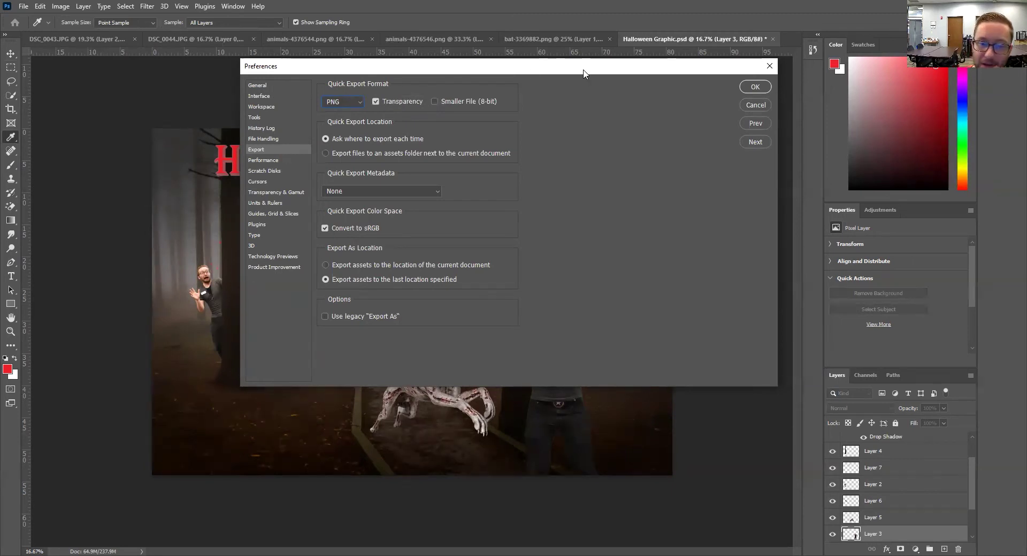
pyautogui.click(755, 88)
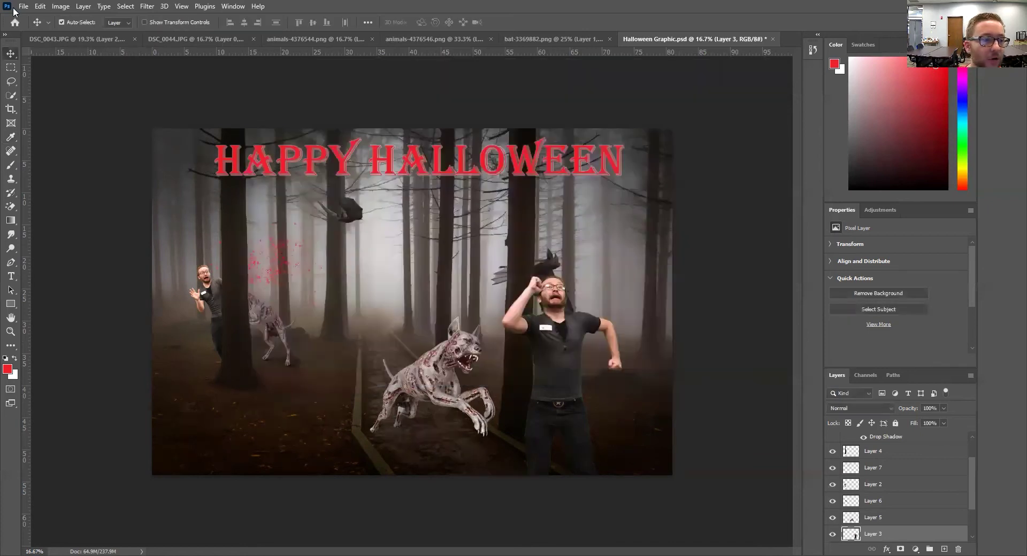
# In Export As, add 0.5x and 0.75x output sizes for Halloween Graphic and change the 1x size to 3x
pyautogui.click(23, 6)
pyautogui.moveTo(89, 177)
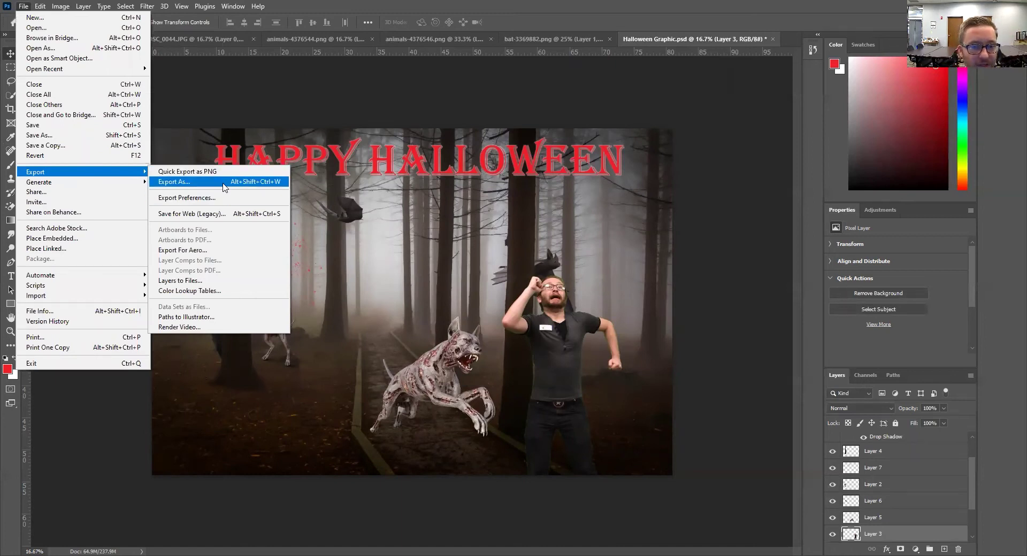
pyautogui.click(223, 182)
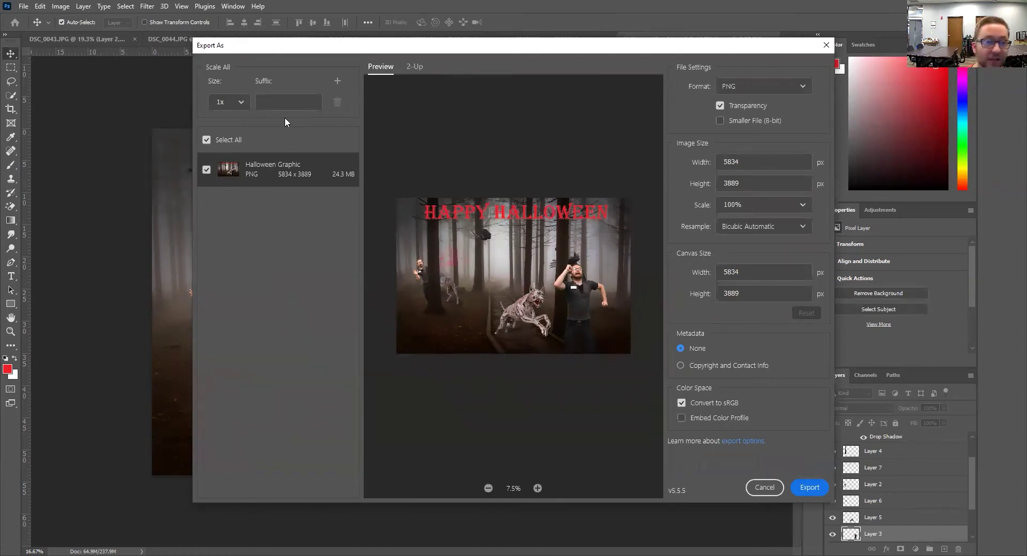
pyautogui.click(337, 81)
pyautogui.click(337, 81)
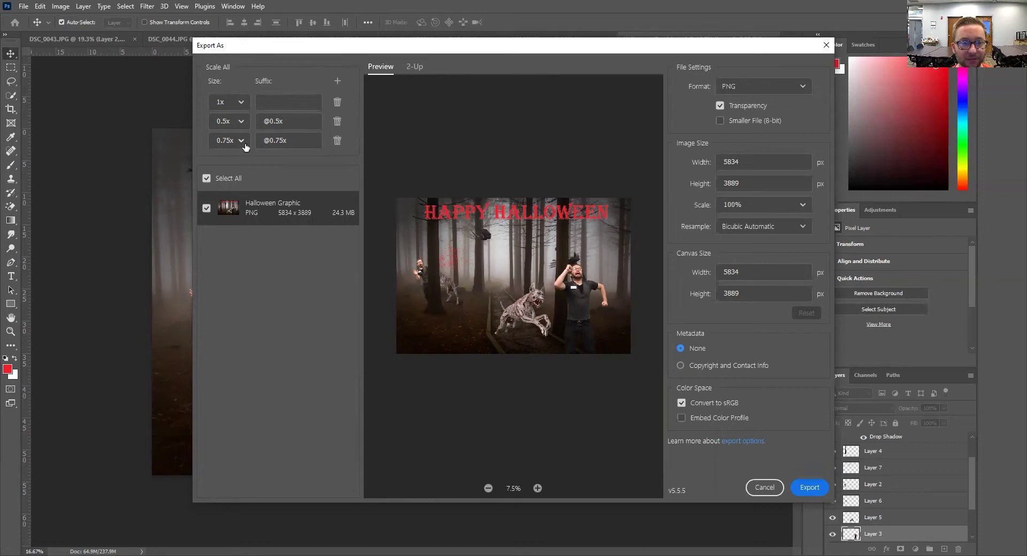
pyautogui.click(242, 104)
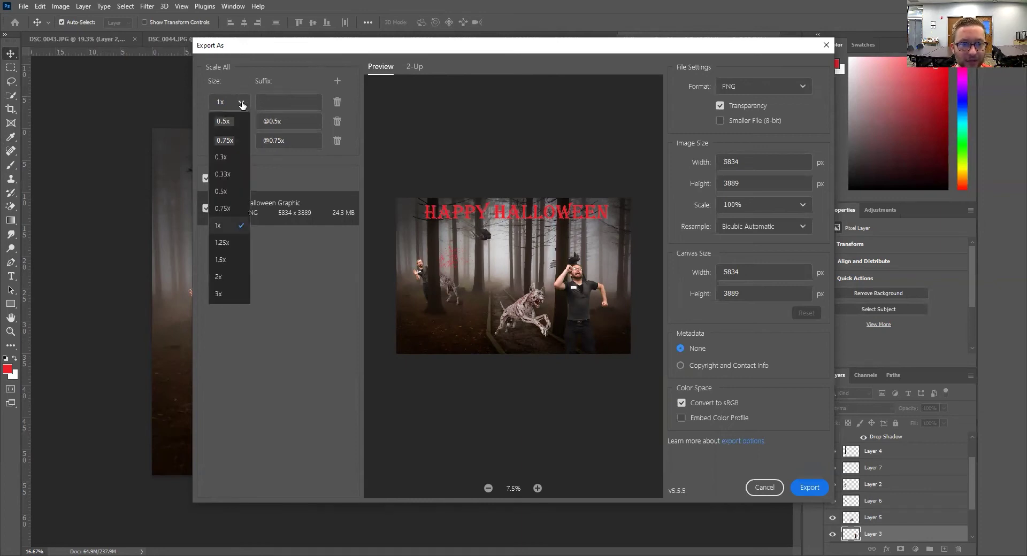
pyautogui.click(221, 293)
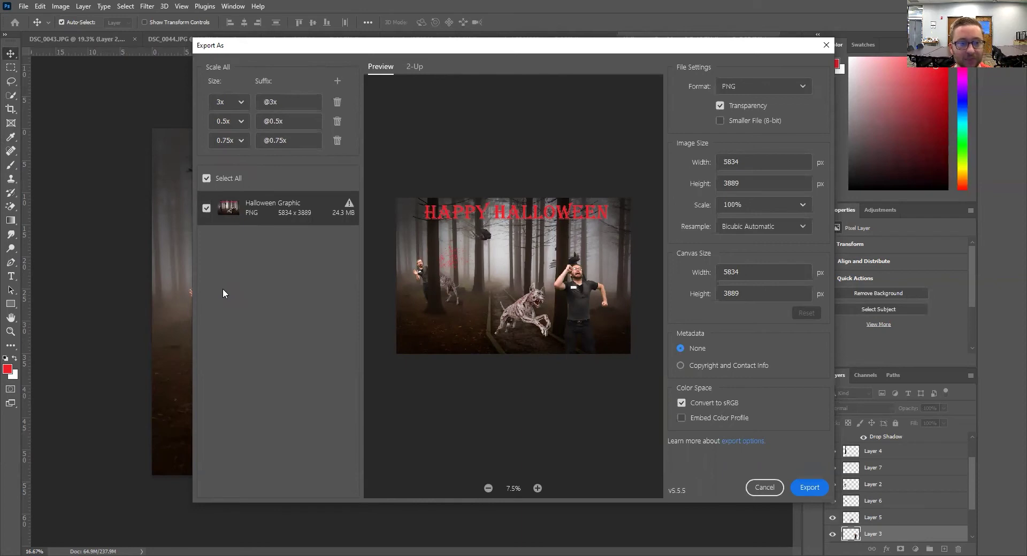
# In Export As, change the 0.5x output size to 2x and the 0.75x output size to 1x
pyautogui.click(241, 122)
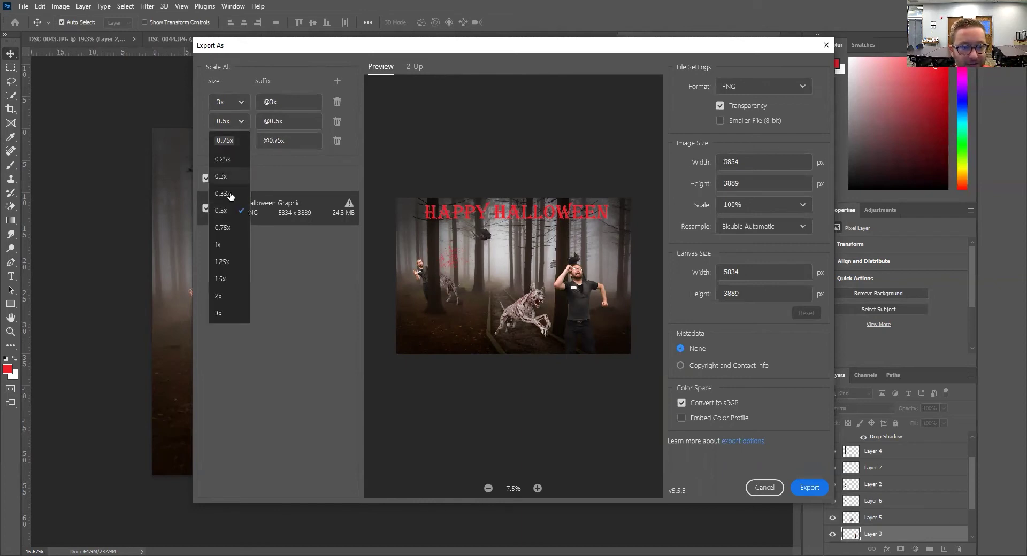
pyautogui.click(219, 294)
pyautogui.click(242, 141)
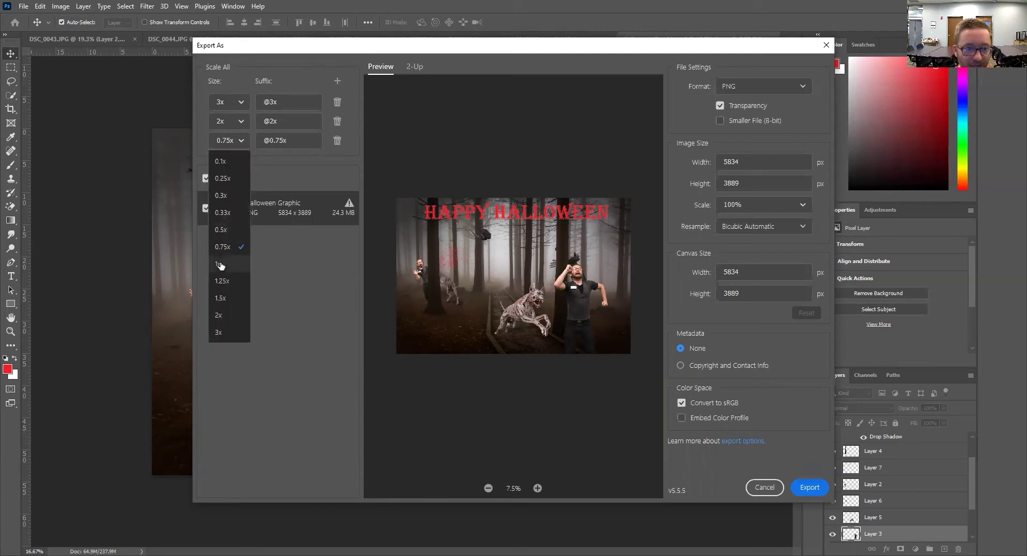
pyautogui.click(220, 267)
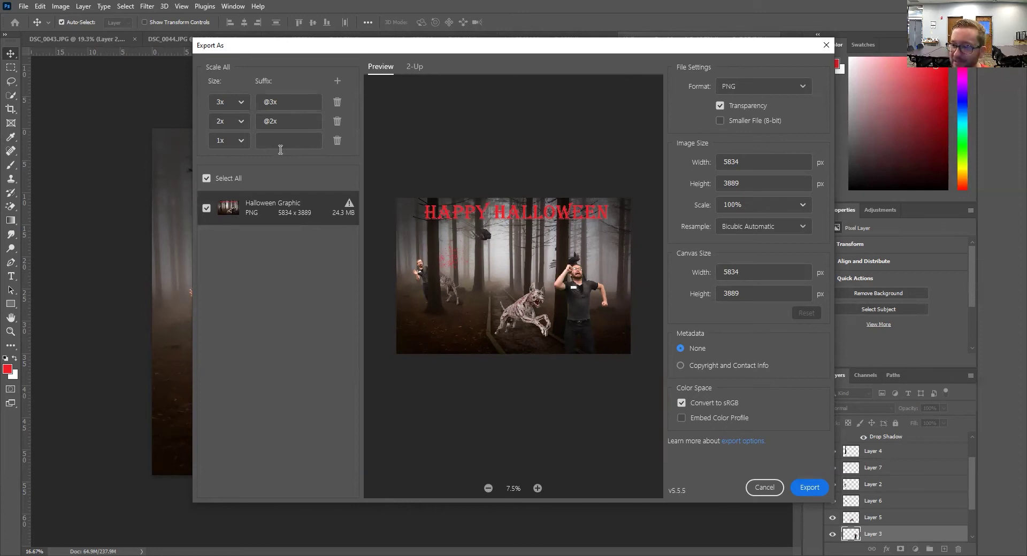
# Switch the export format to JPG, show its quality options, and set the format back to PNG
pyautogui.click(734, 87)
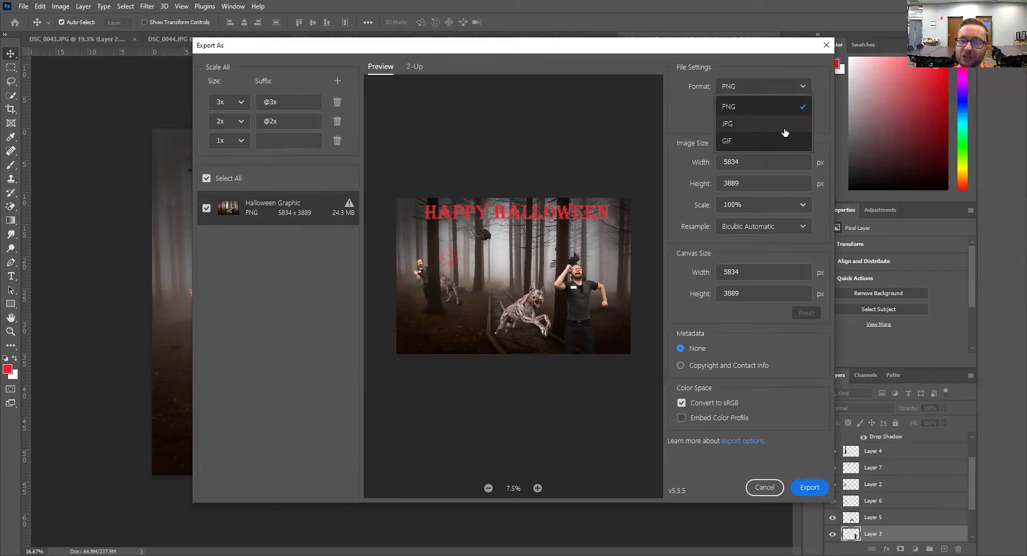
pyautogui.click(690, 125)
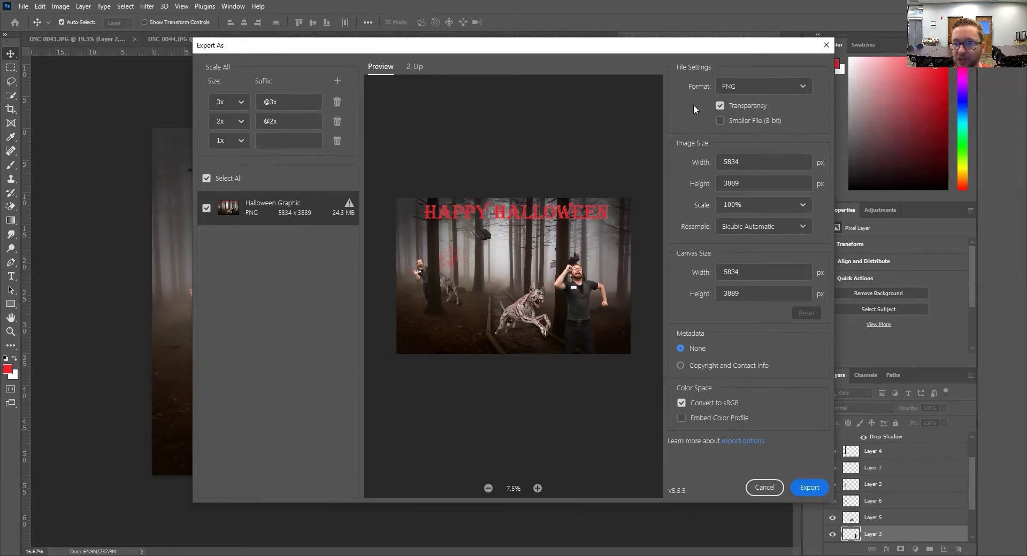
pyautogui.click(734, 91)
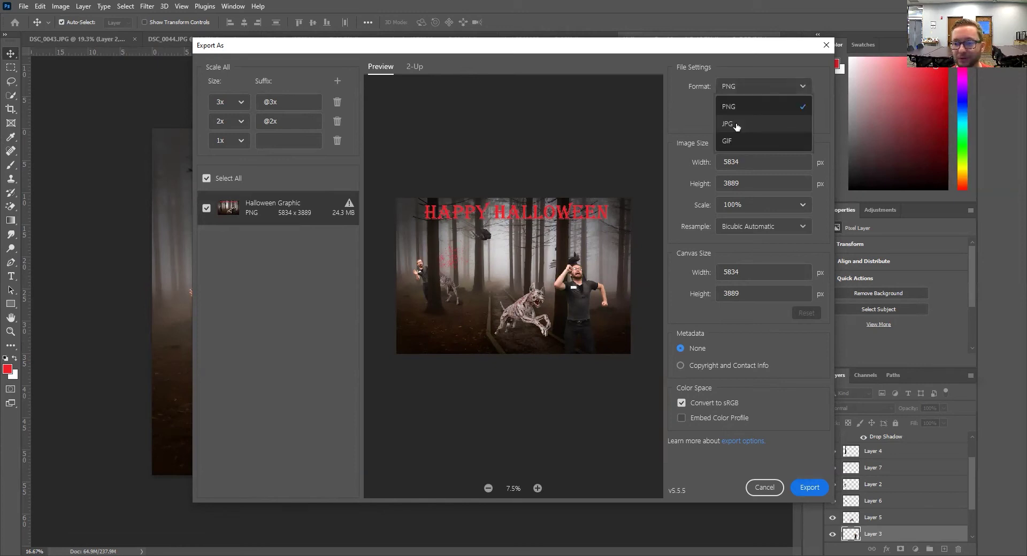
pyautogui.click(735, 123)
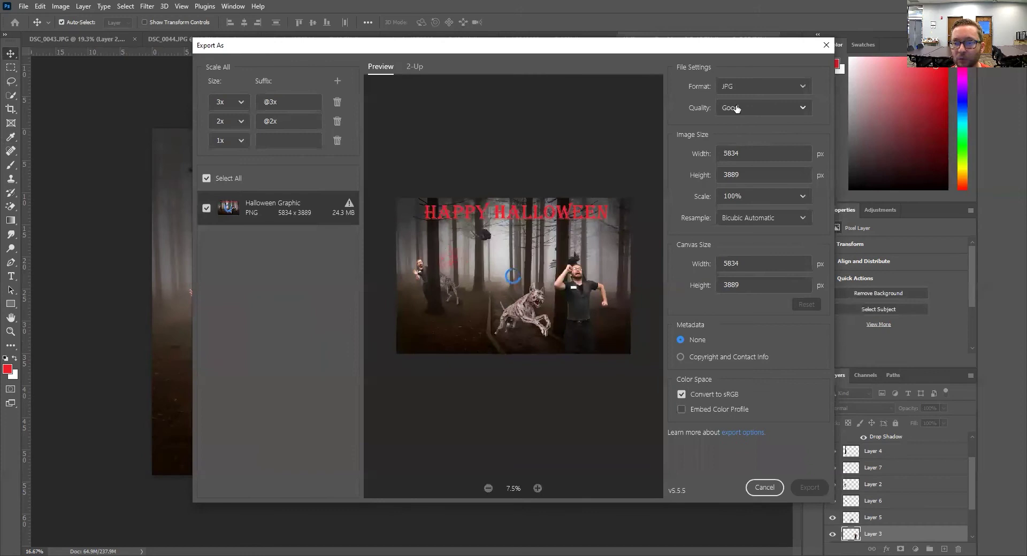
pyautogui.click(736, 108)
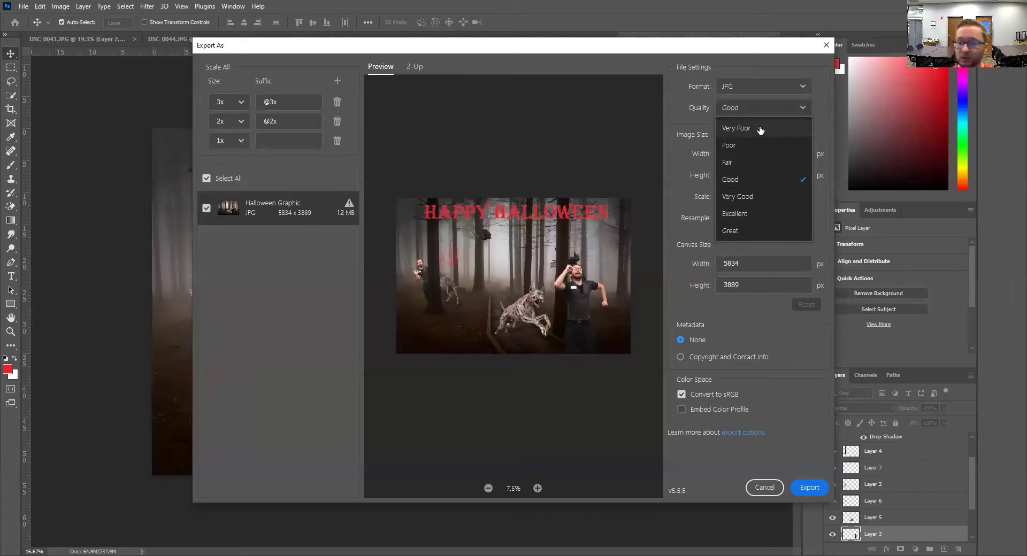
pyautogui.click(738, 87)
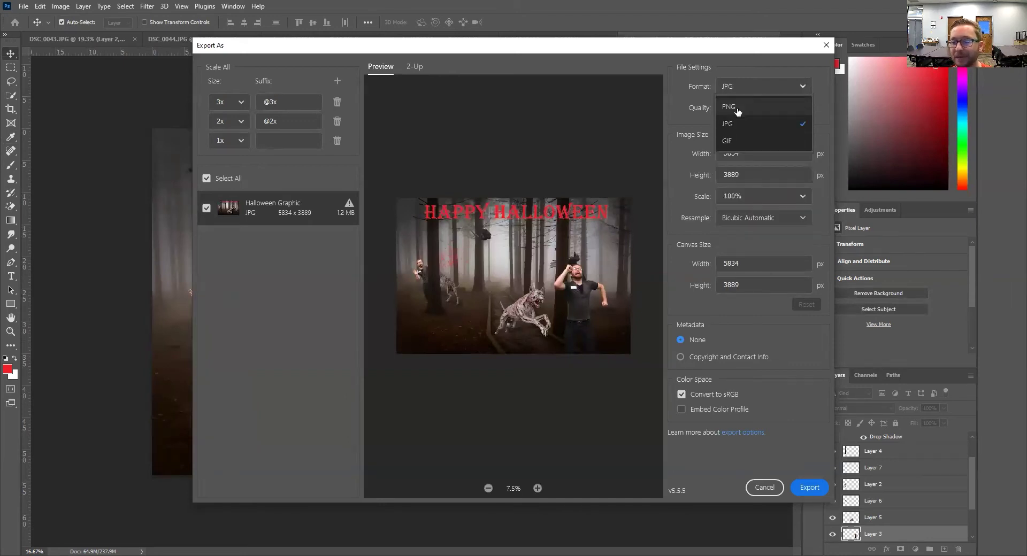
pyautogui.click(736, 109)
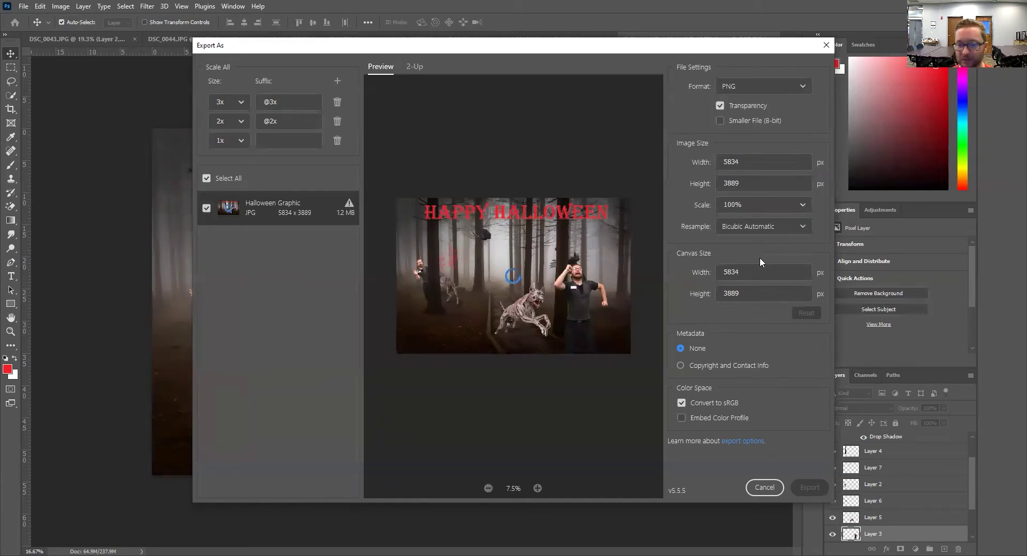
# Scale the exported image to 75% and set the export canvas width to 5000 px
pyautogui.click(764, 161)
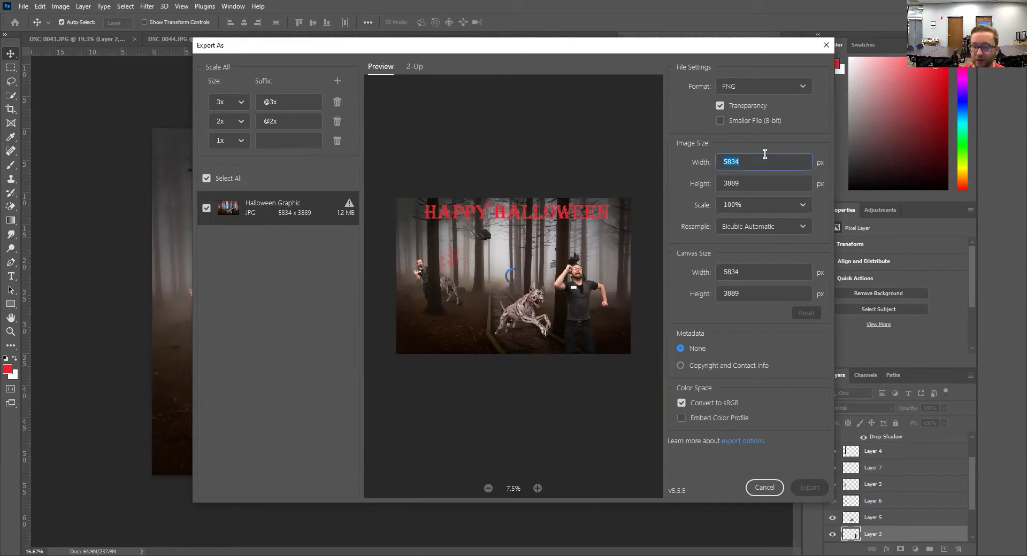
pyautogui.click(802, 207)
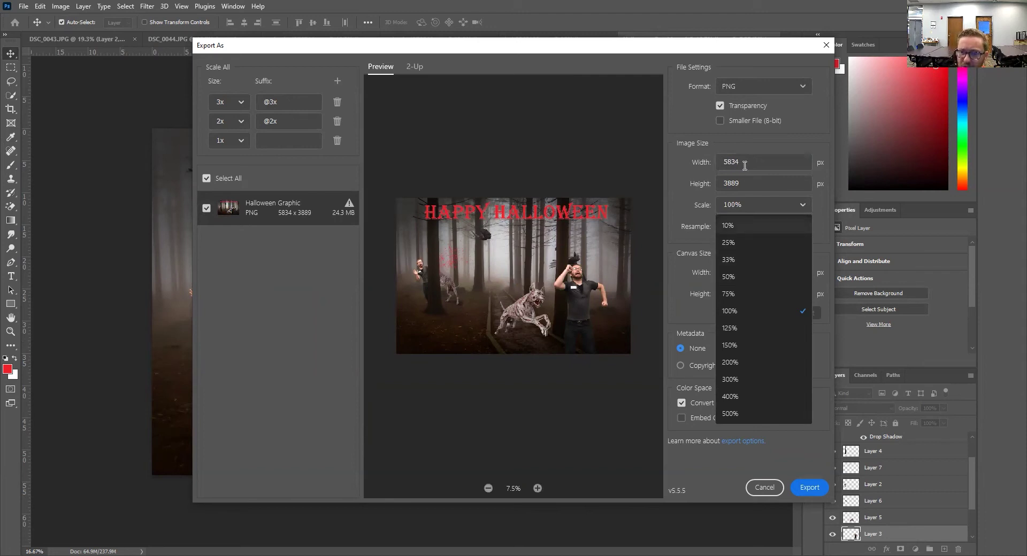
pyautogui.click(733, 295)
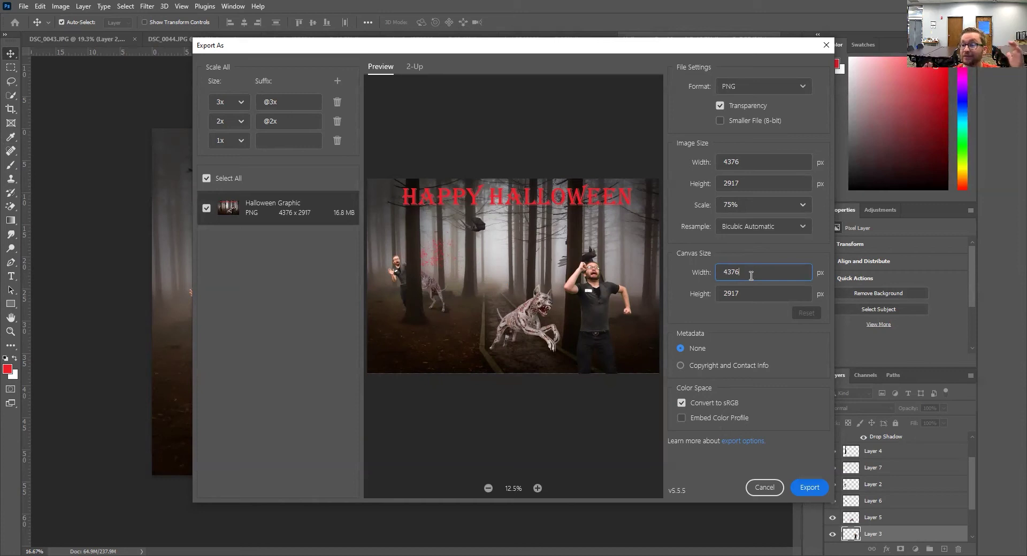
pyautogui.moveTo(751, 275); pyautogui.dragTo(581, 274)
pyautogui.write('5000')
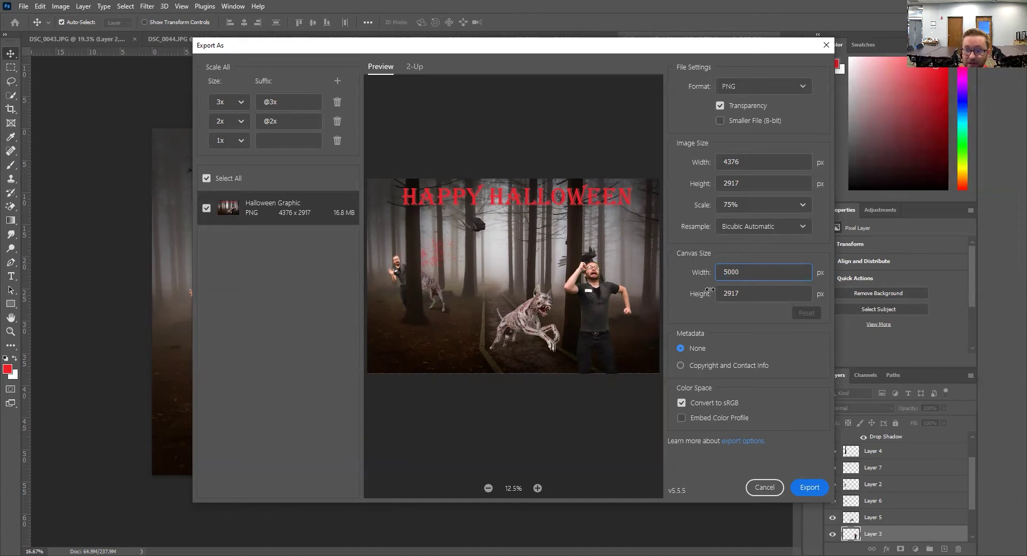
pyautogui.click(749, 313)
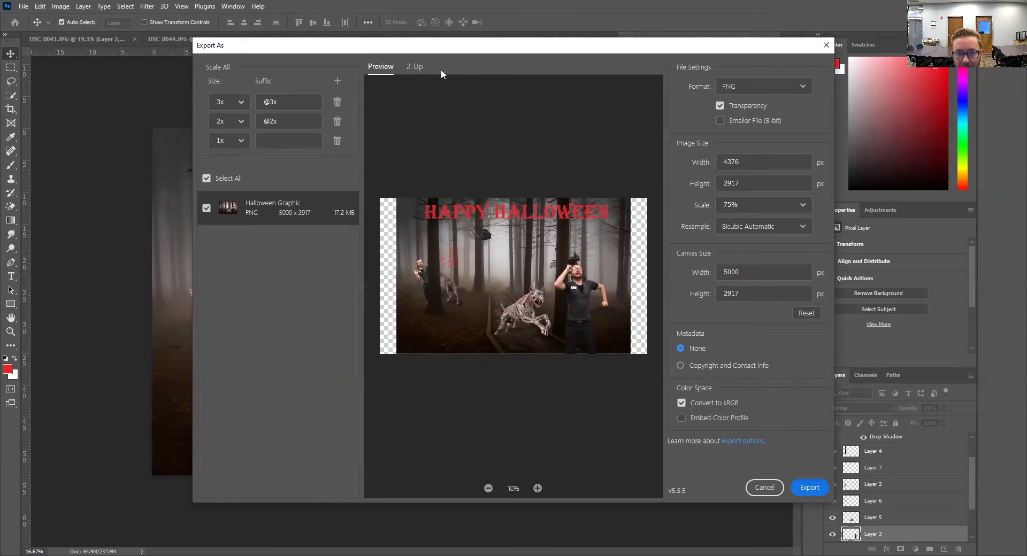
# Show the export preview in the 2-Up view and cancel Export As without exporting
pyautogui.click(413, 66)
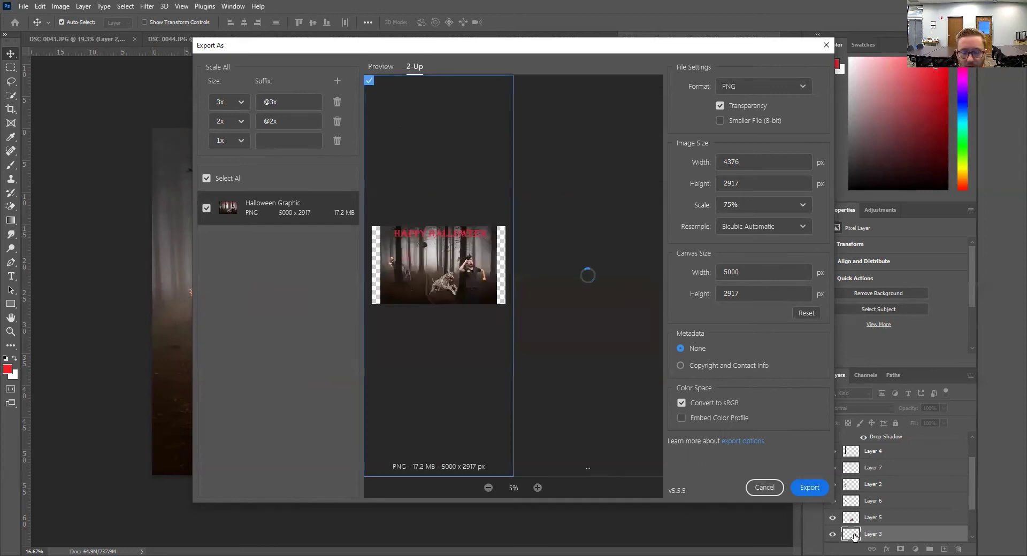
pyautogui.click(763, 488)
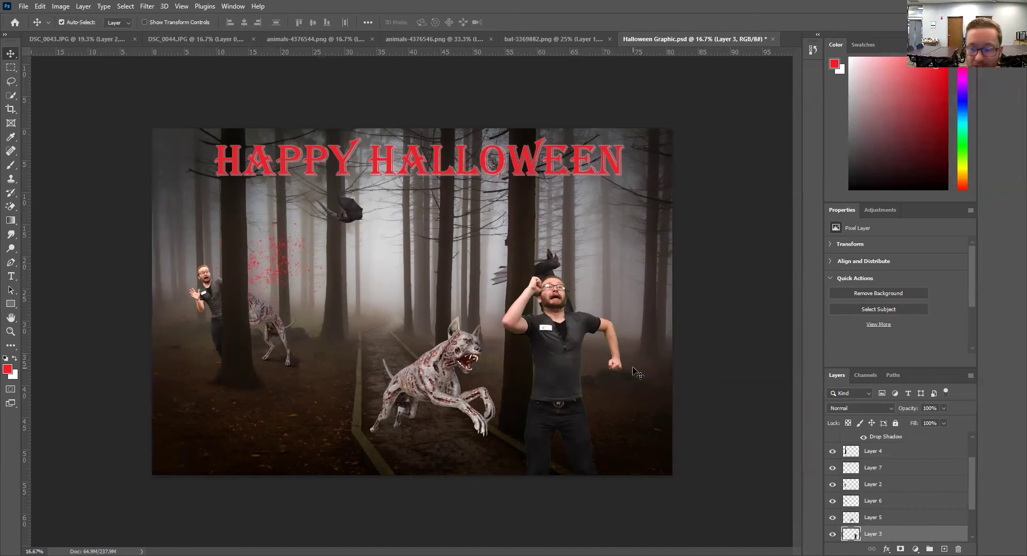
# Apply Auto Tone to Layer 3 with the large man in the Halloween graphic
pyautogui.click(60, 6)
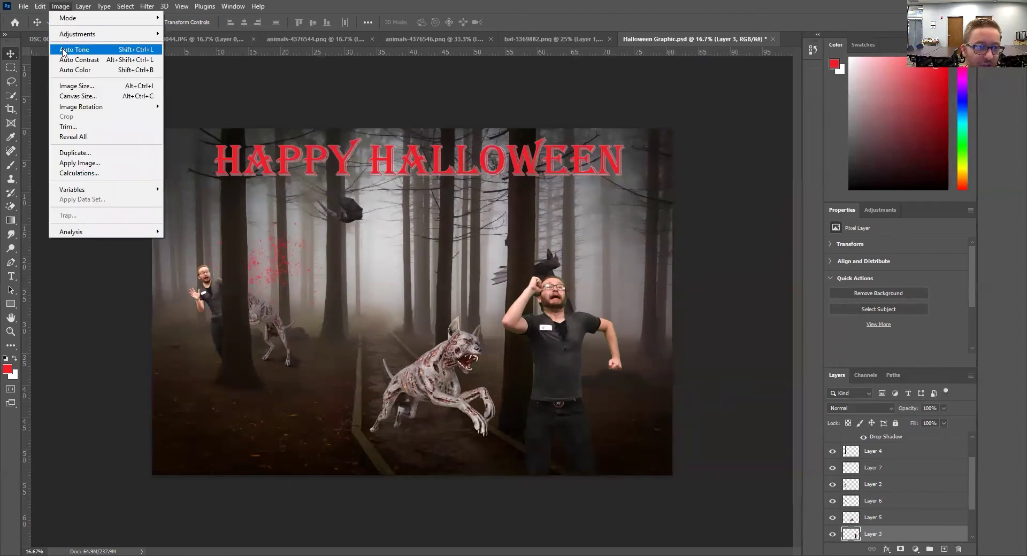
pyautogui.click(65, 50)
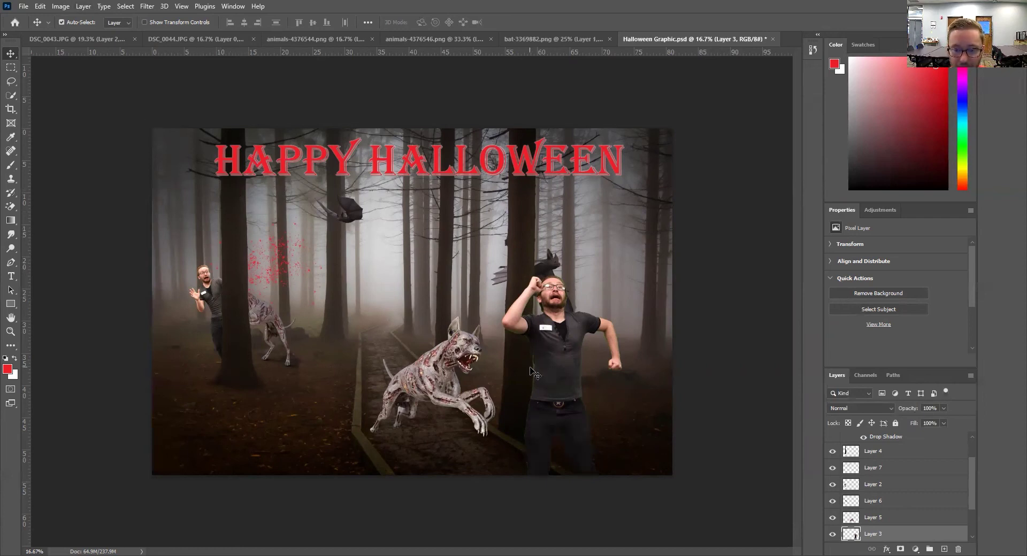
pyautogui.click(62, 11)
pyautogui.press('Escape')
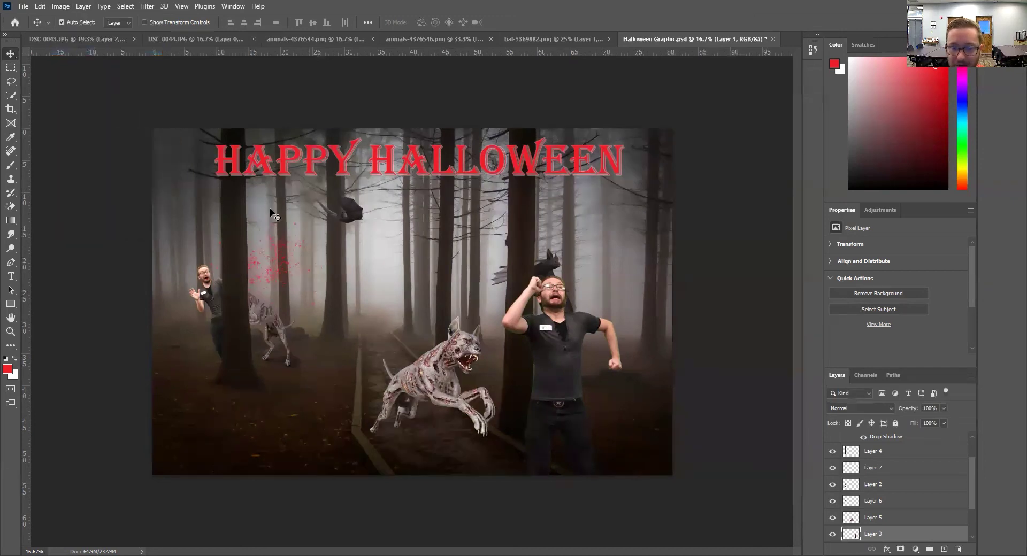
# Apply a Brightness/Contrast adjustment to Layer 3 with brightness -49 and contrast -6
pyautogui.click(61, 6)
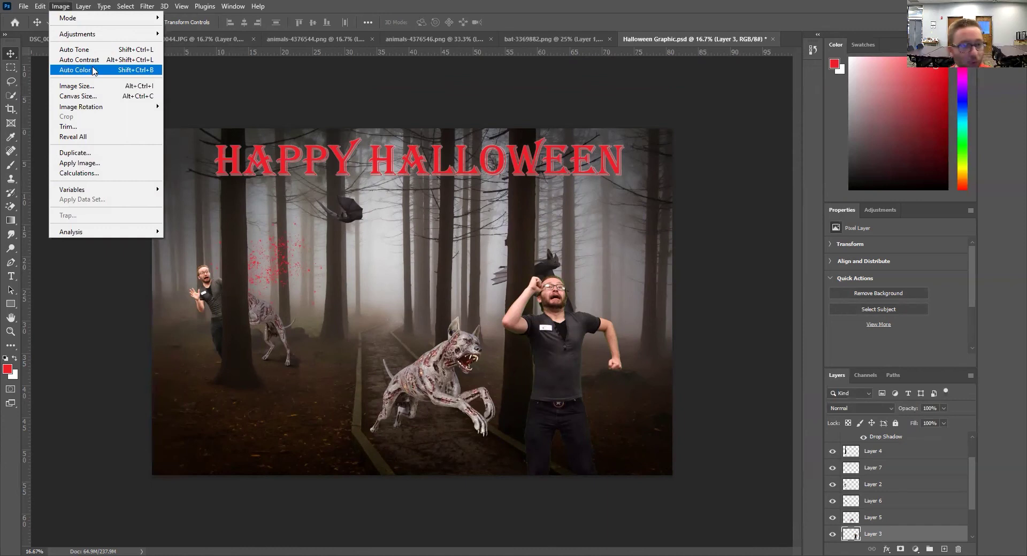
pyautogui.moveTo(122, 36)
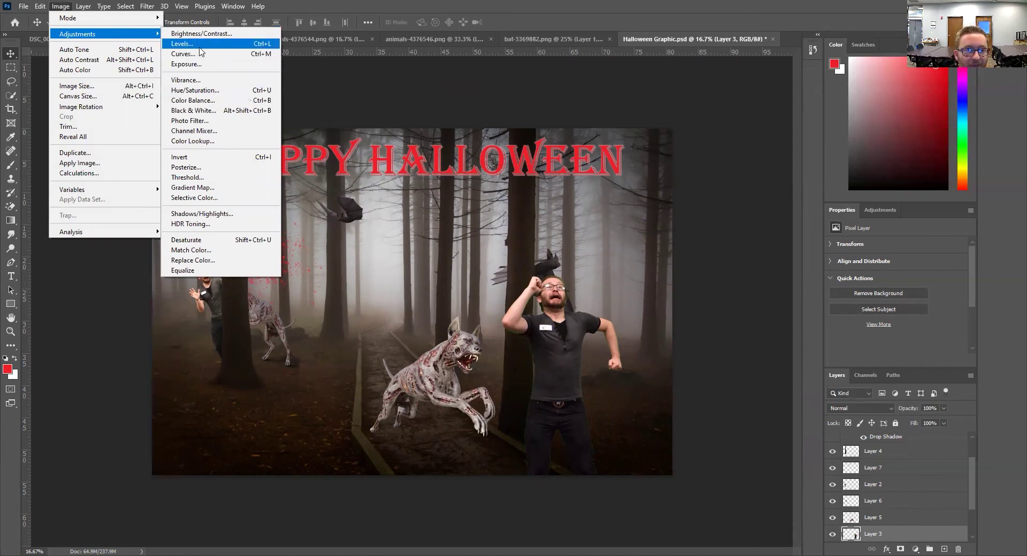
pyautogui.click(230, 37)
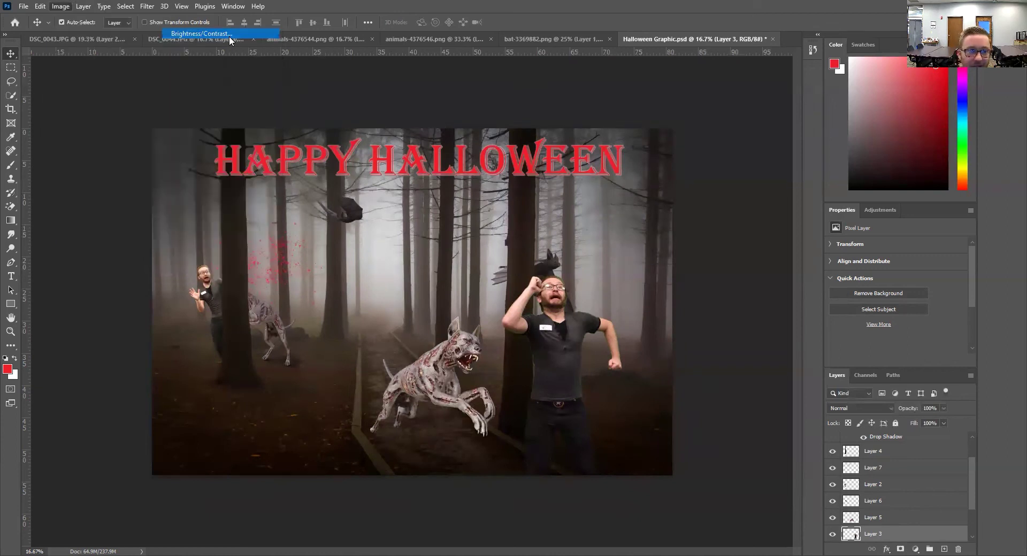
pyautogui.moveTo(481, 175)
pyautogui.mouseDown()
pyautogui.moveTo(454, 174)
pyautogui.moveTo(504, 158)
pyautogui.moveTo(454, 168)
pyautogui.moveTo(471, 160)
pyautogui.moveTo(459, 168)
pyautogui.moveTo(486, 176)
pyautogui.moveTo(458, 185)
pyautogui.moveTo(469, 181)
pyautogui.moveTo(456, 198)
pyautogui.moveTo(450, 187)
pyautogui.moveTo(477, 185)
pyautogui.moveTo(466, 174)
pyautogui.mouseUp()
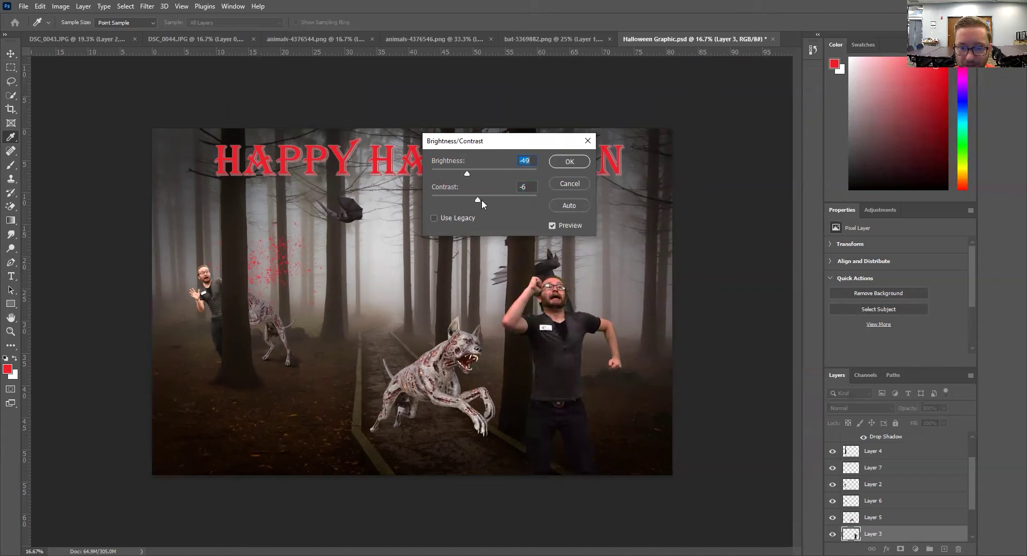
pyautogui.moveTo(477, 197)
pyautogui.mouseDown()
pyautogui.moveTo(486, 196)
pyautogui.moveTo(465, 203)
pyautogui.moveTo(477, 196)
pyautogui.mouseUp()
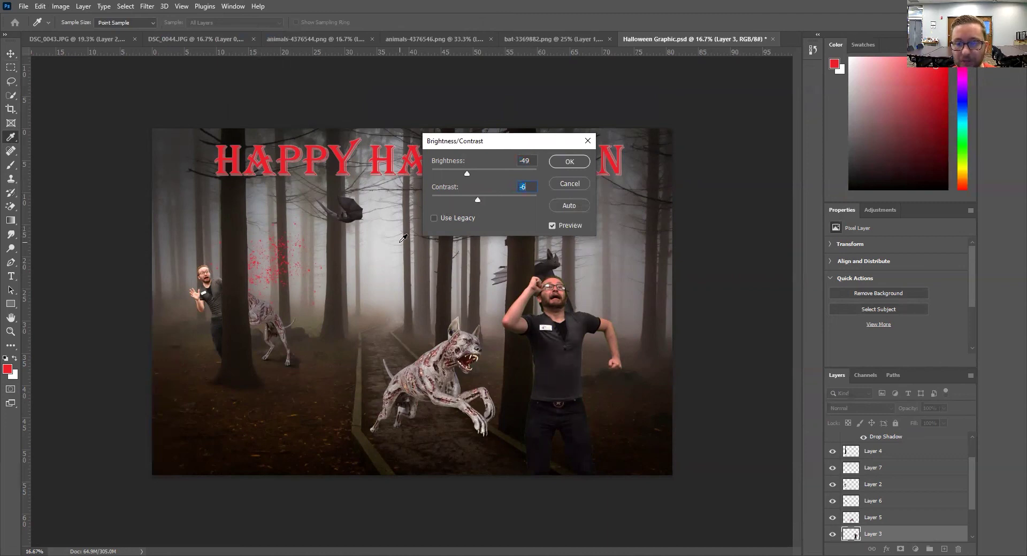
pyautogui.click(569, 164)
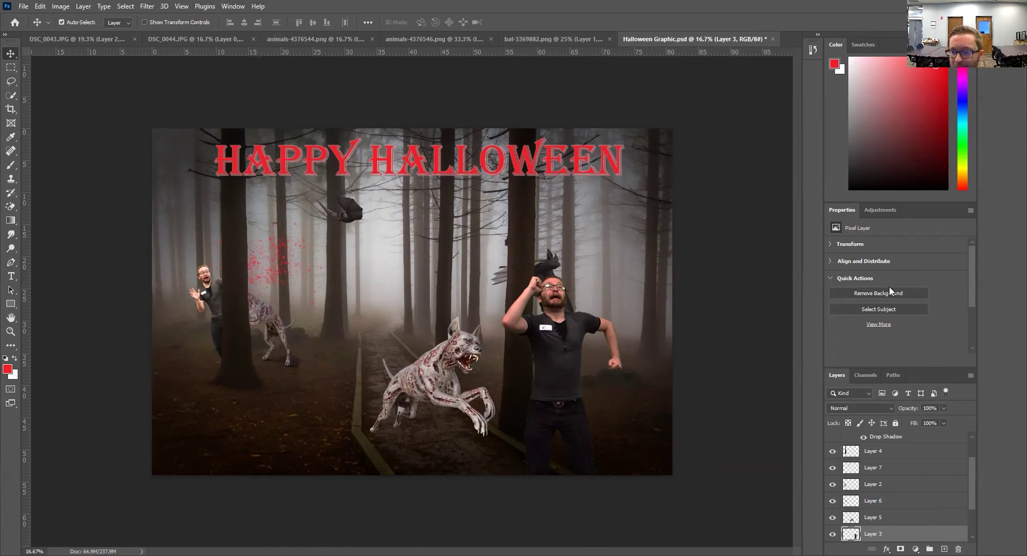
# Browse the full list of quick actions and add a lens flare to the forest background on Layer 0
pyautogui.click(878, 324)
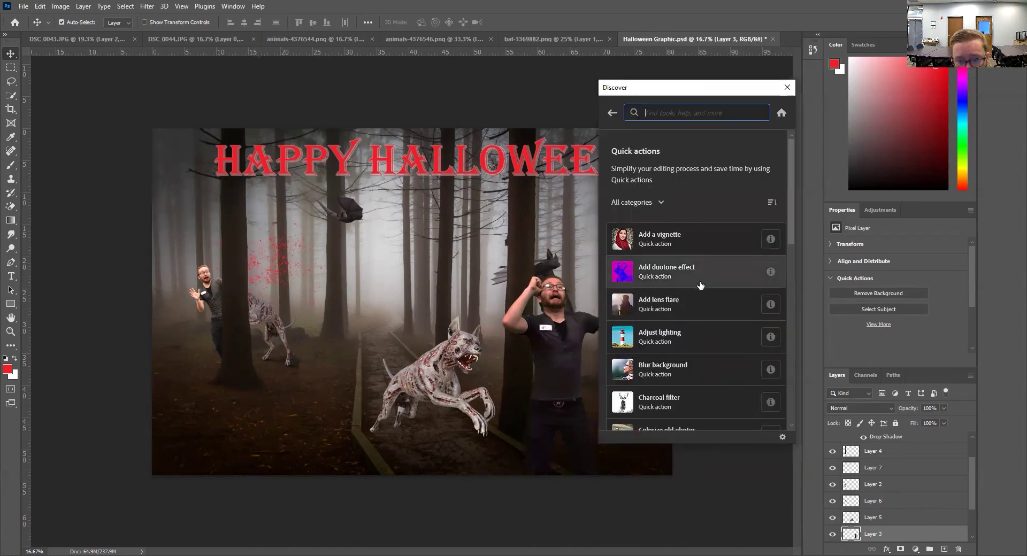
pyautogui.scroll(-3, 868, 498)
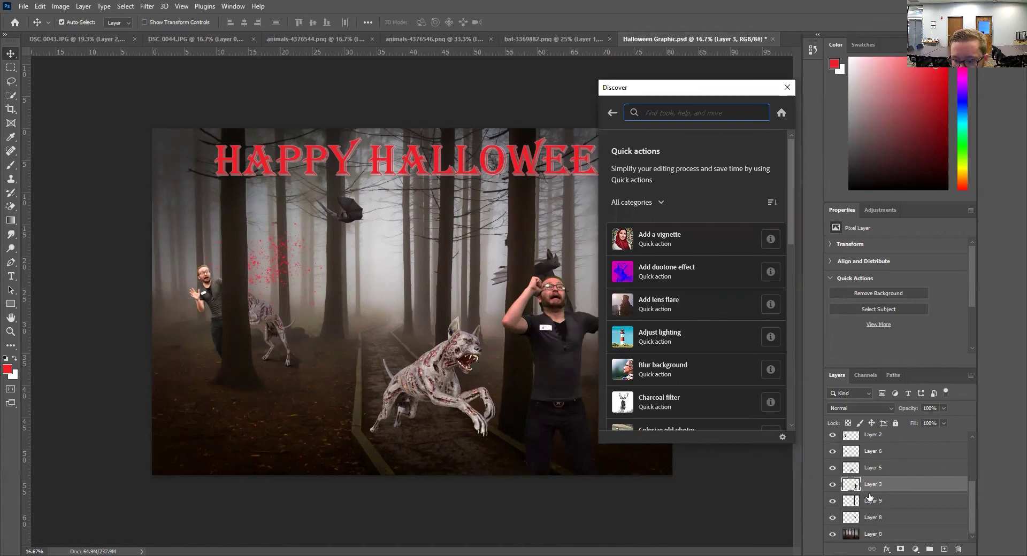
pyautogui.click(869, 535)
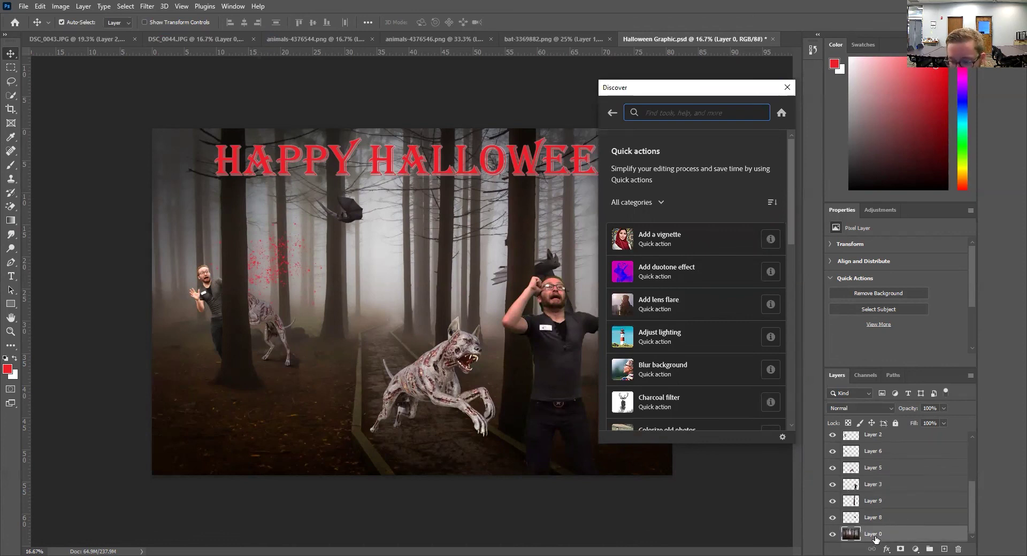
pyautogui.scroll(-3, 695, 343)
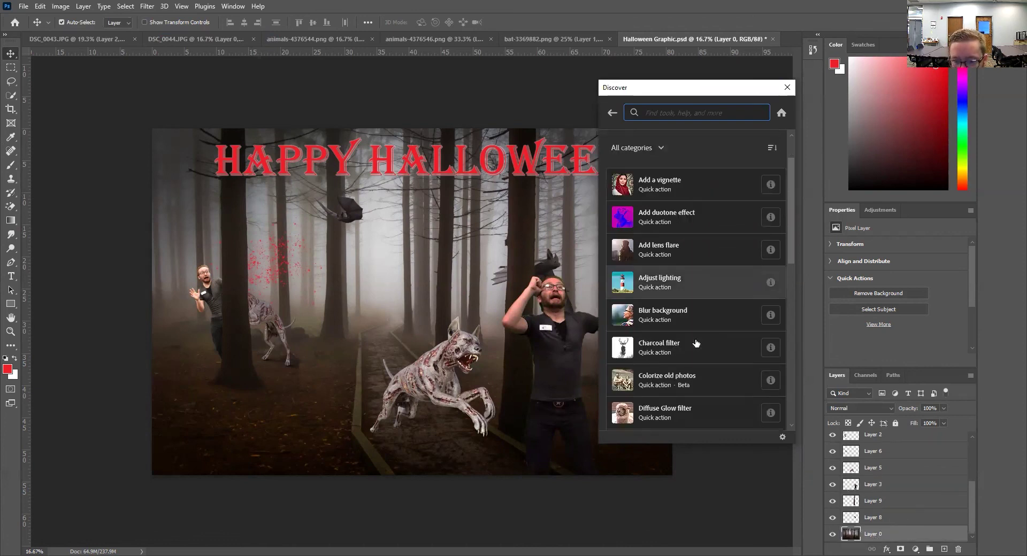
pyautogui.scroll(-2, 695, 344)
pyautogui.scroll(-5, 695, 342)
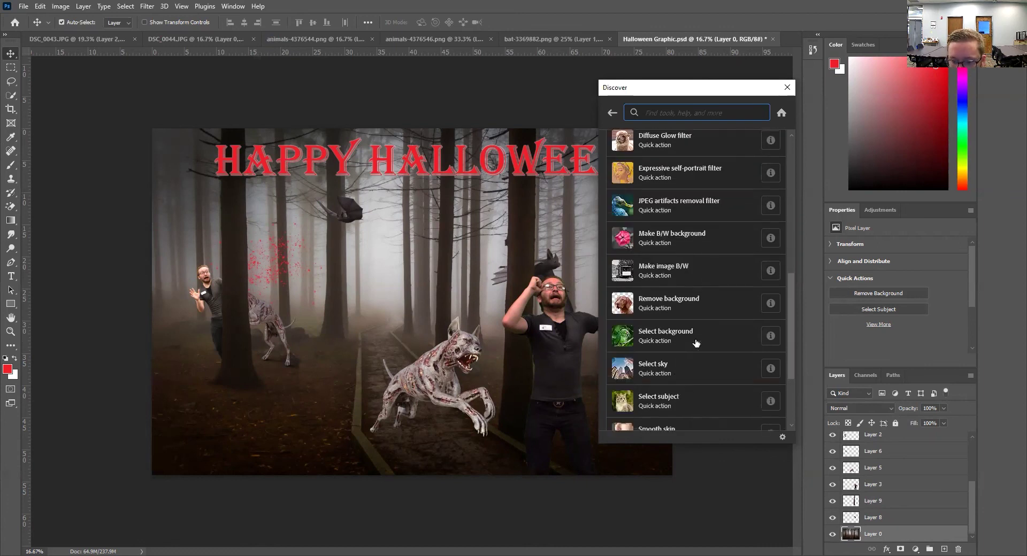
pyautogui.scroll(10, 695, 342)
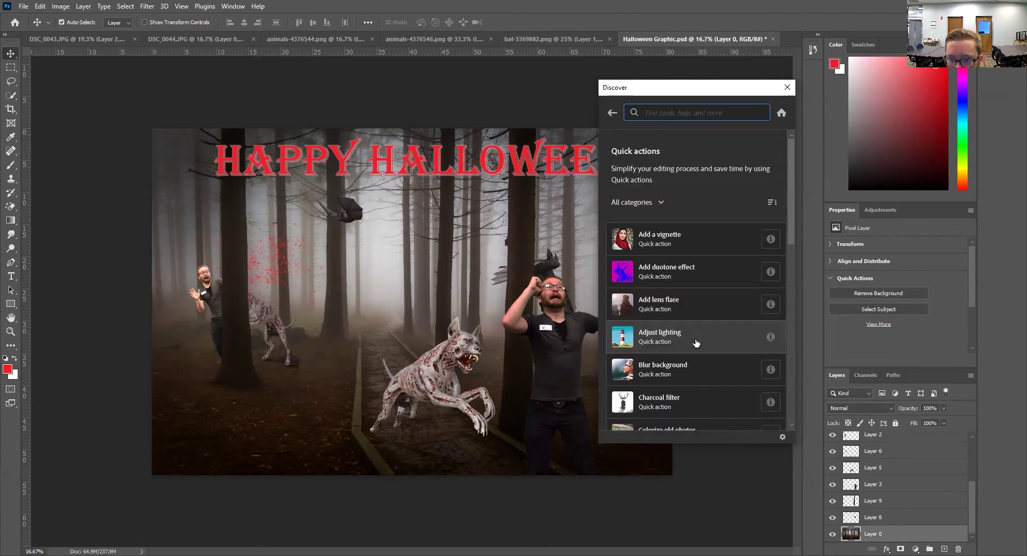
pyautogui.click(690, 309)
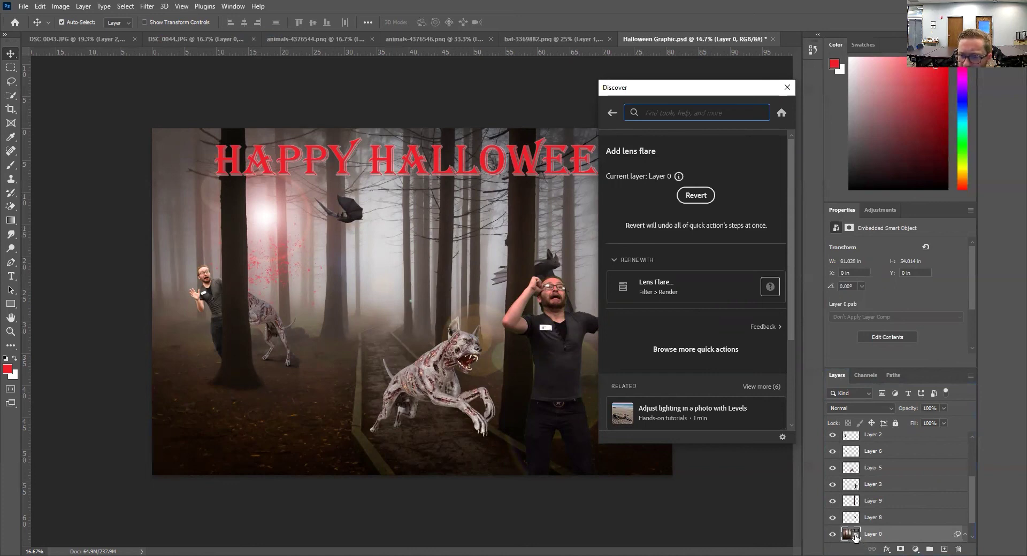
# Revert the lens flare on Layer 0 and look through the list of quick actions again
pyautogui.click(683, 201)
pyautogui.click(612, 112)
pyautogui.scroll(-10, 654, 277)
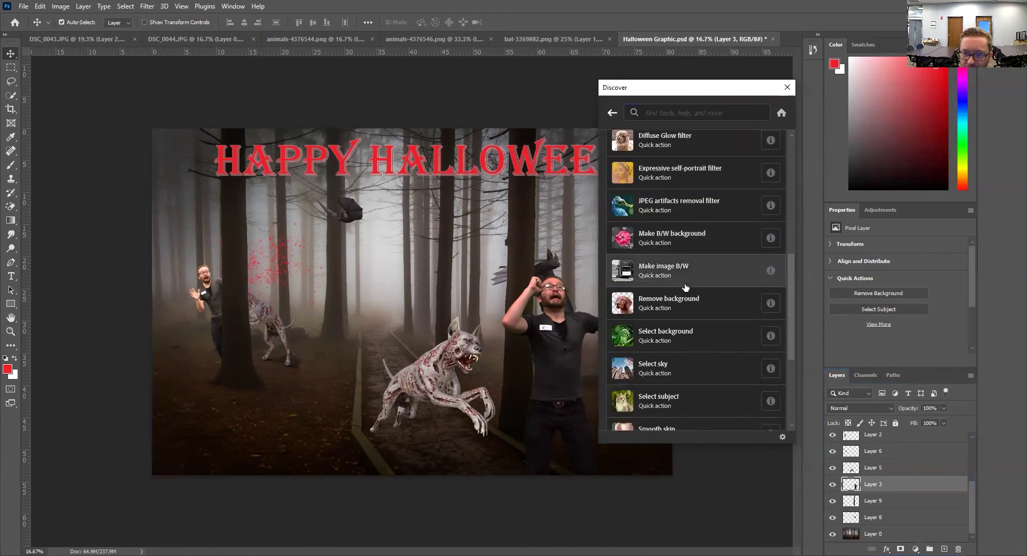
pyautogui.scroll(10, 674, 292)
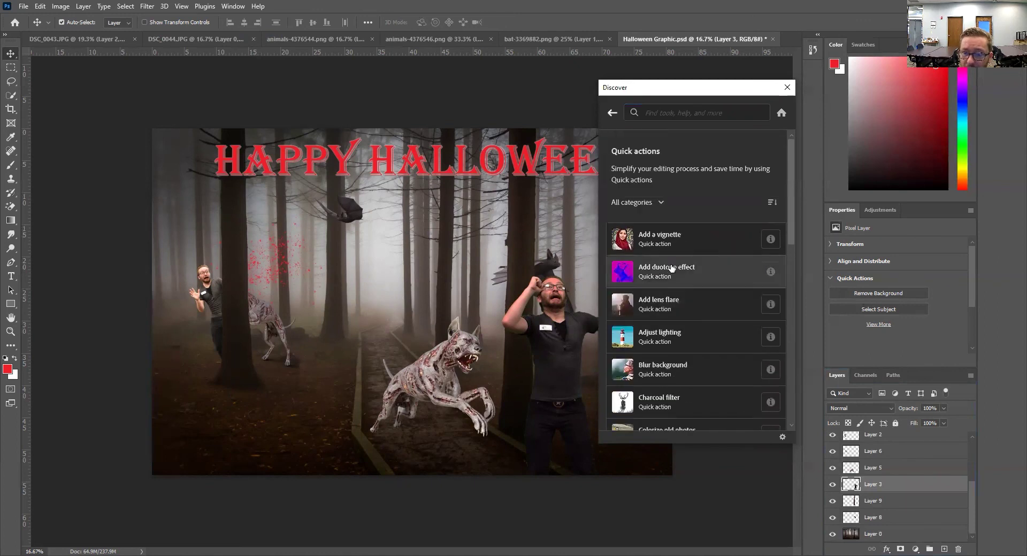
# Close the quick actions list and look over the available export formats for the Halloween graphic
pyautogui.click(786, 88)
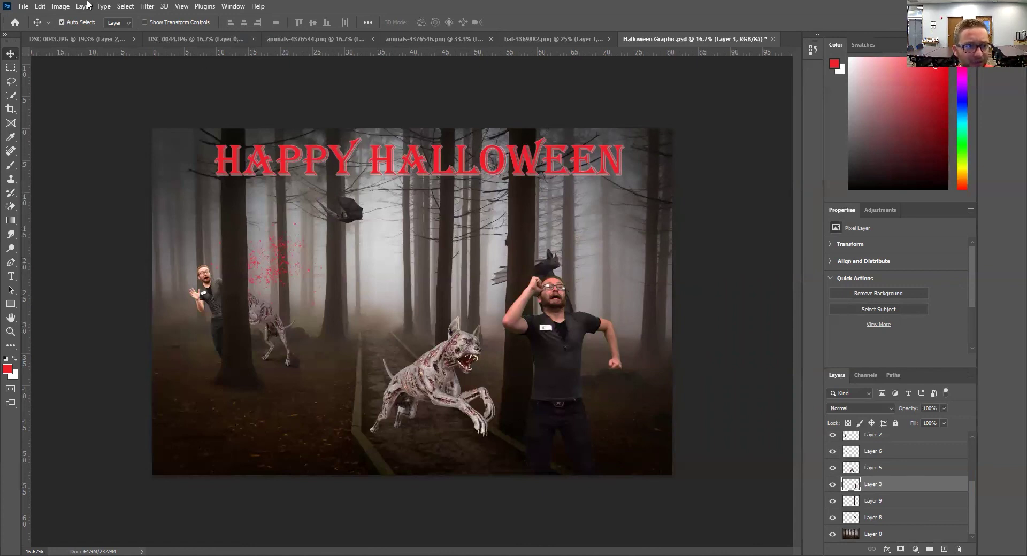
pyautogui.click(28, 6)
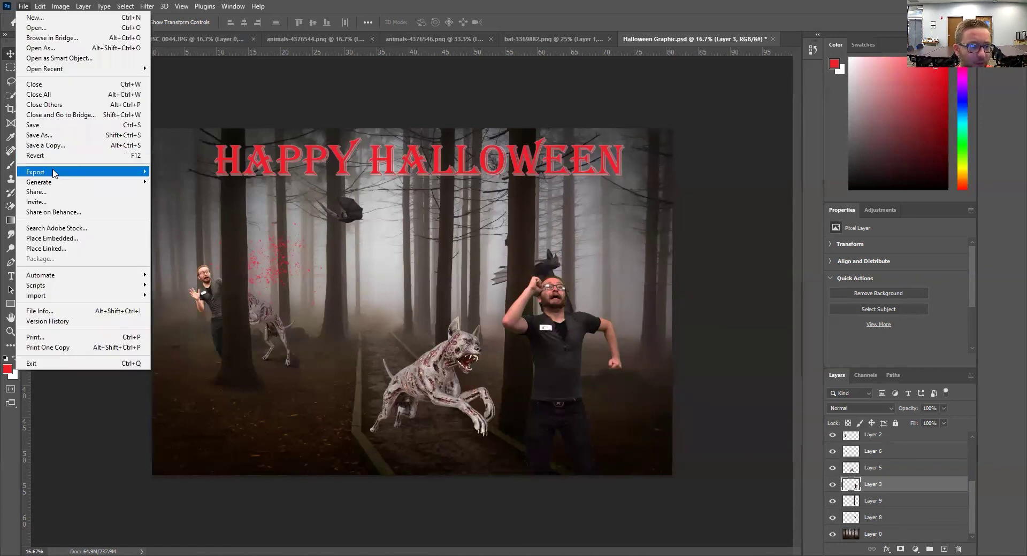
pyautogui.moveTo(54, 172)
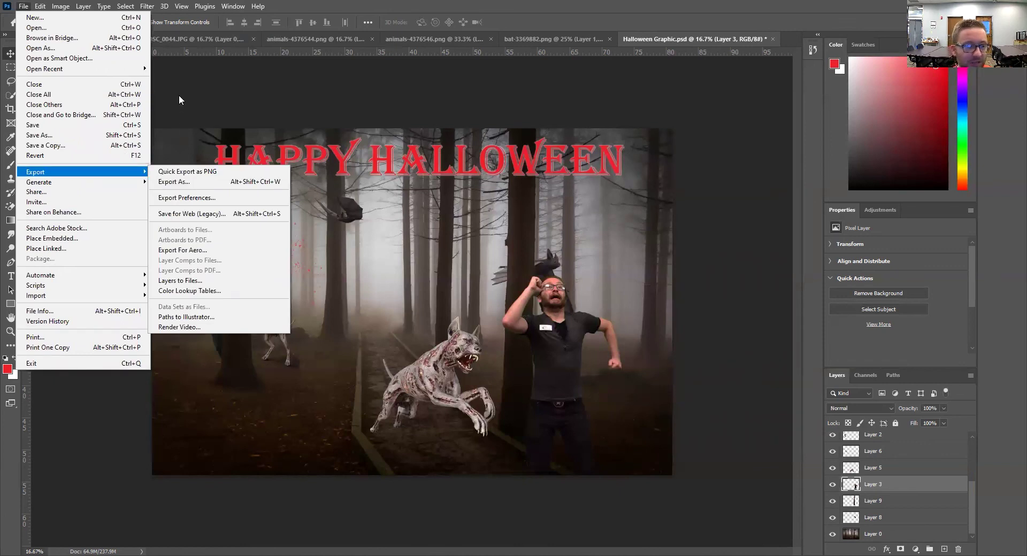
pyautogui.click(179, 96)
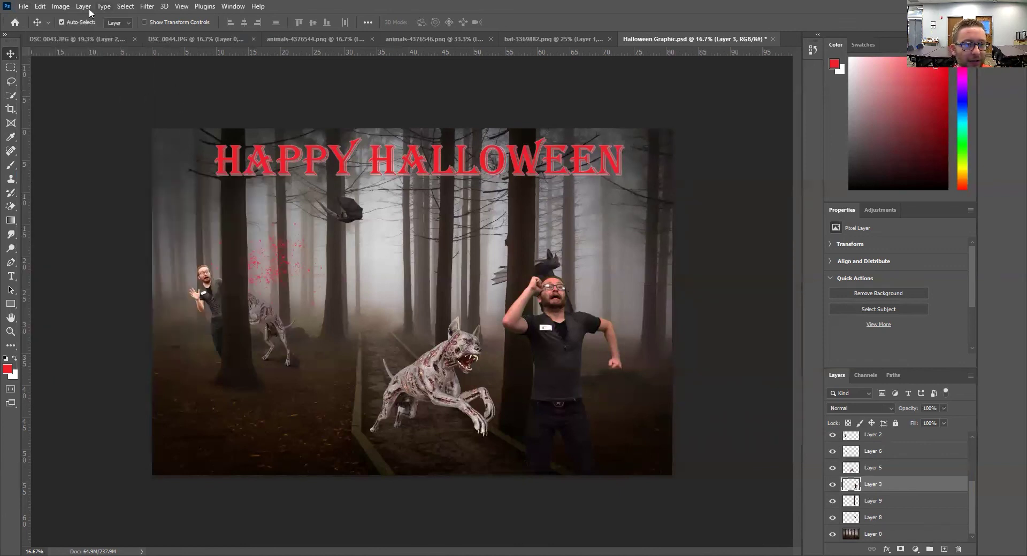
# Look over the image adjustments, select Layer 2, and switch its visibility off and on to identify its content
pyautogui.click(61, 7)
pyautogui.moveTo(90, 38)
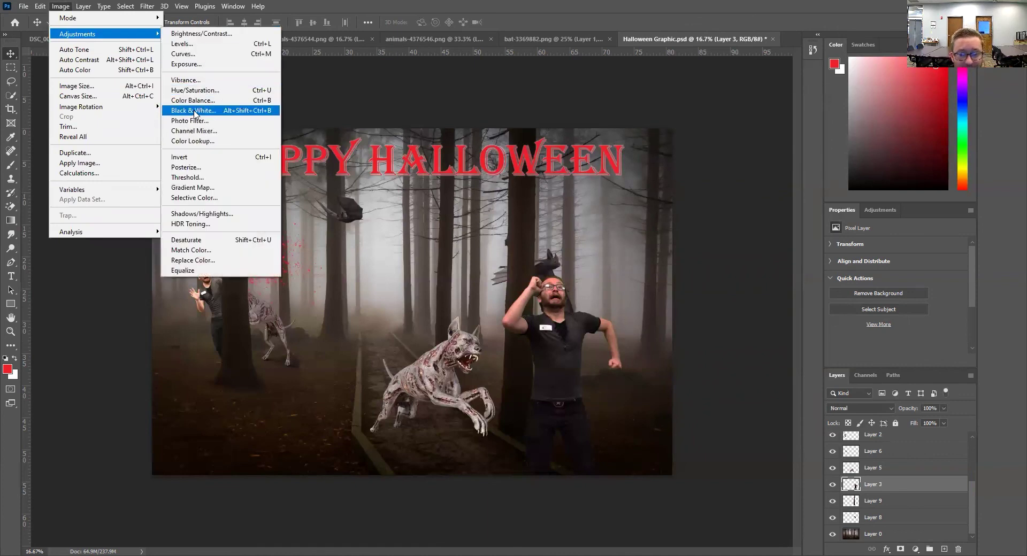
pyautogui.click(876, 505)
pyautogui.scroll(3, 876, 505)
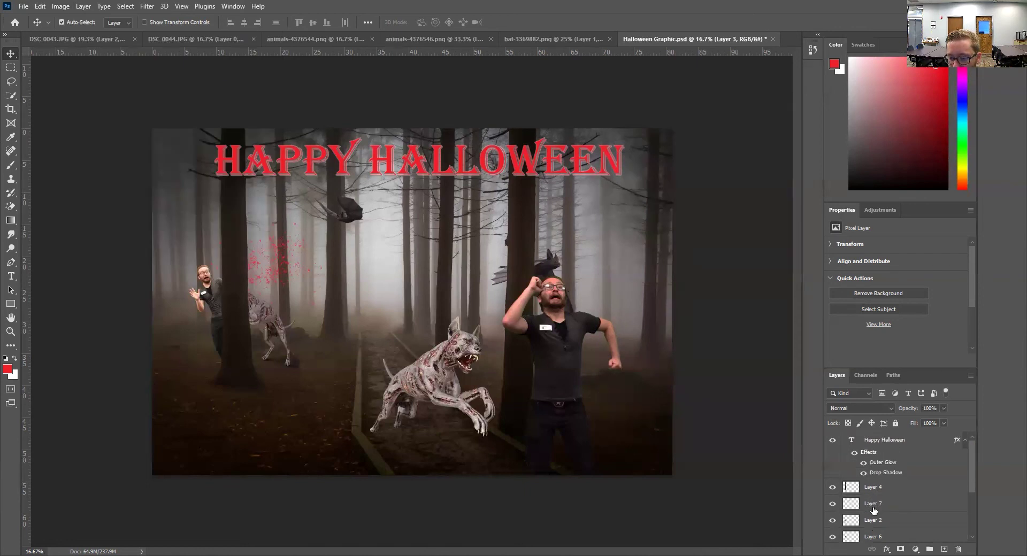
pyautogui.click(871, 524)
pyautogui.click(833, 520)
pyautogui.click(833, 519)
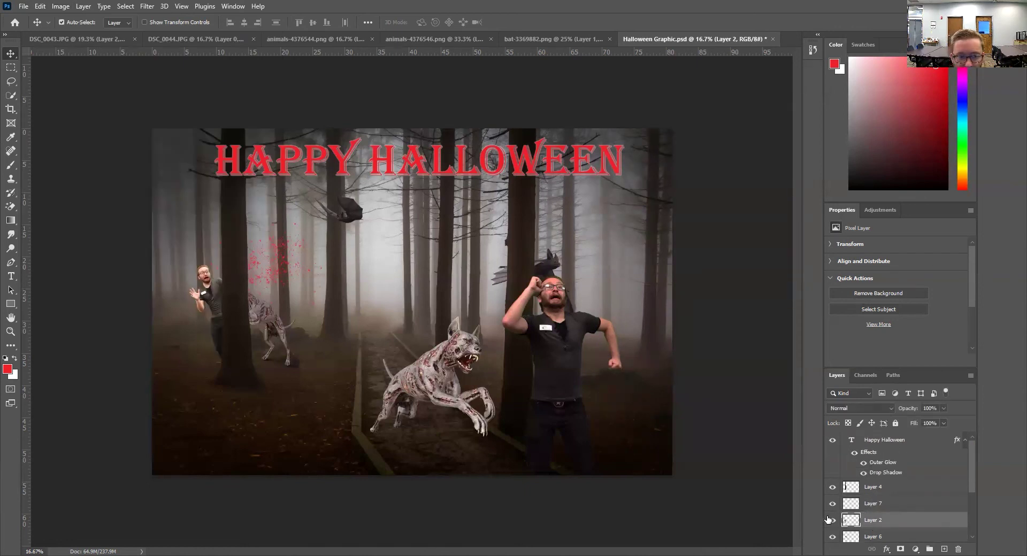
# View the Hue/Saturation adjustment settings for Layer 2 and close them without applying any change
pyautogui.click(61, 6)
pyautogui.moveTo(92, 35)
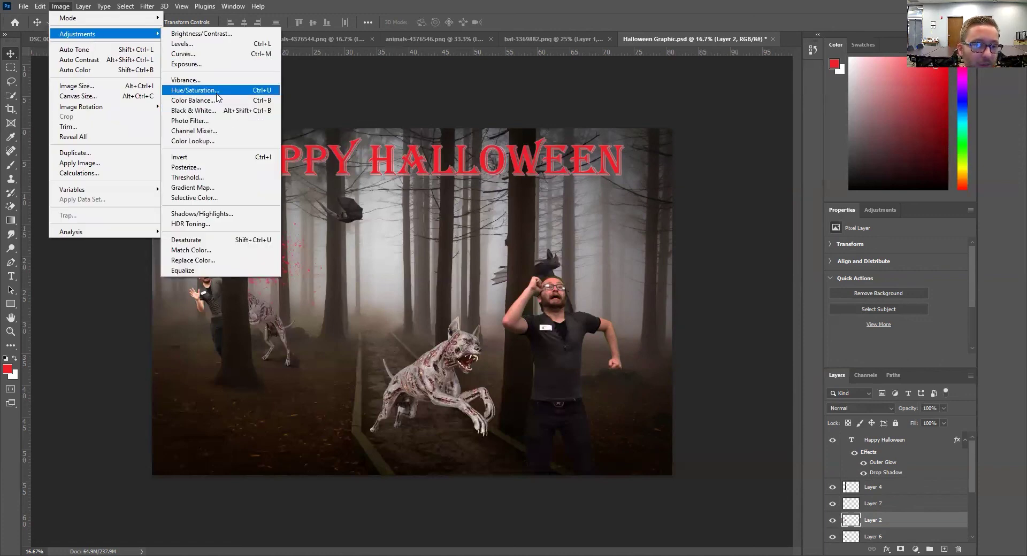
pyautogui.click(216, 92)
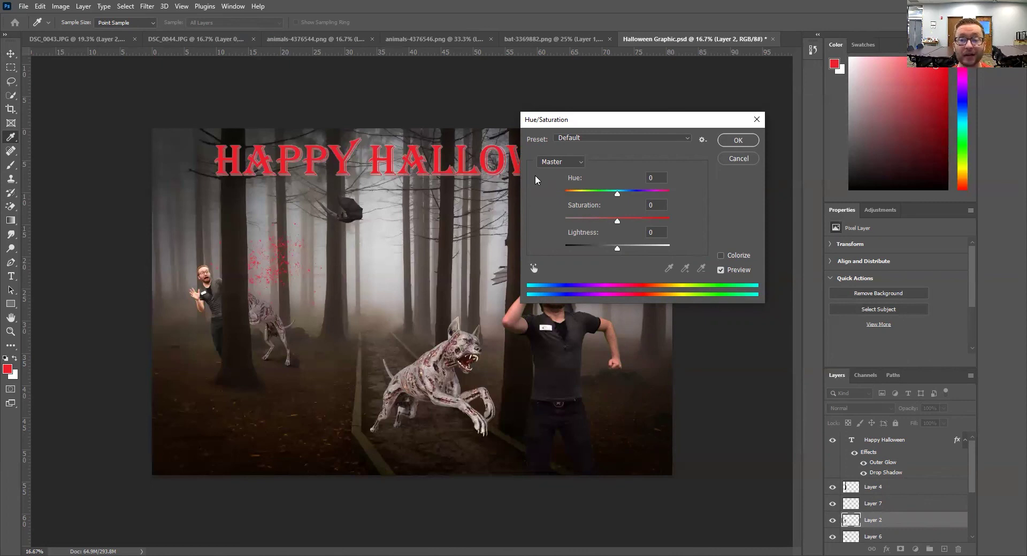
pyautogui.click(728, 158)
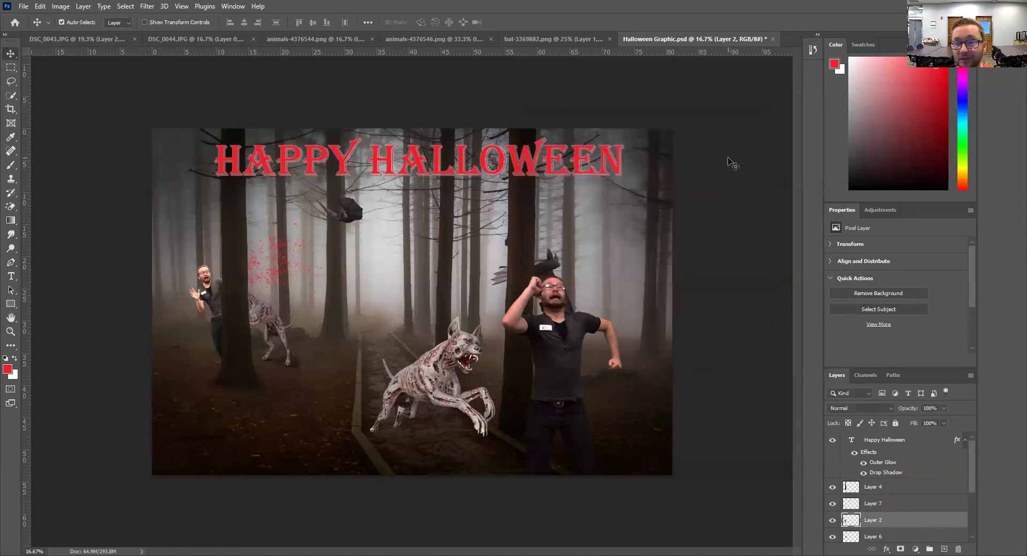